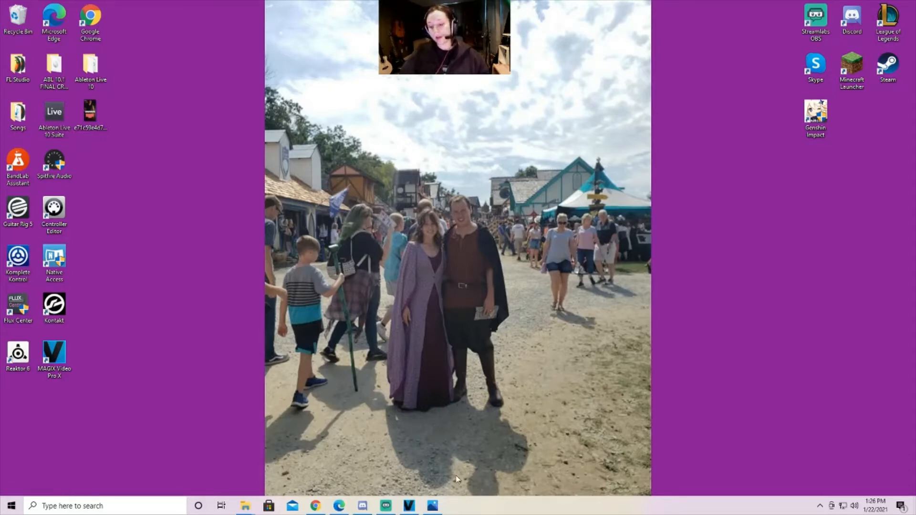
In the Photos video project, add a title card with the text "Title for Video"
{"action": "left_click", "coordinate": [433, 510]}
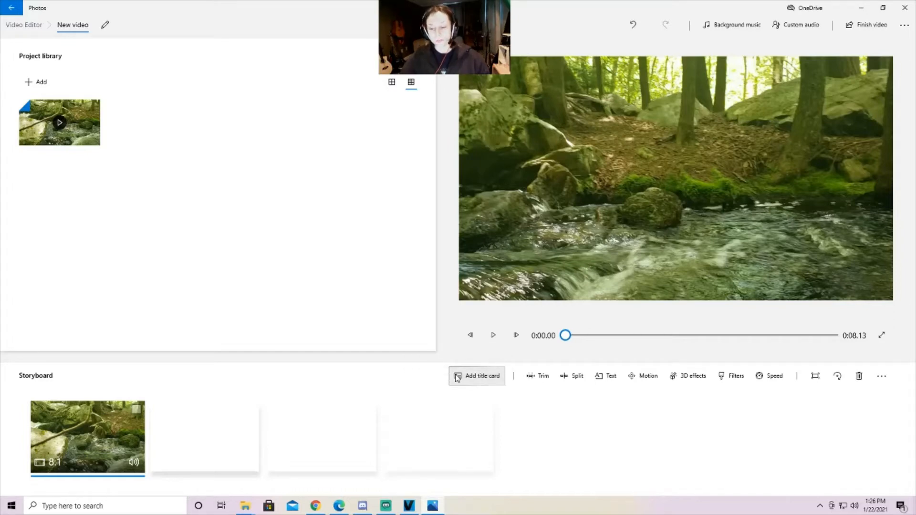
{"action": "left_click", "coordinate": [457, 378]}
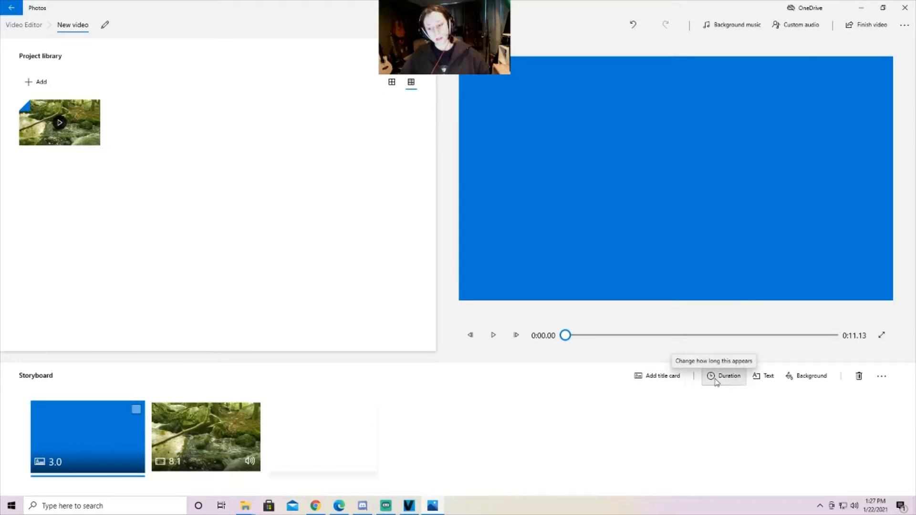
{"action": "left_click", "coordinate": [768, 377]}
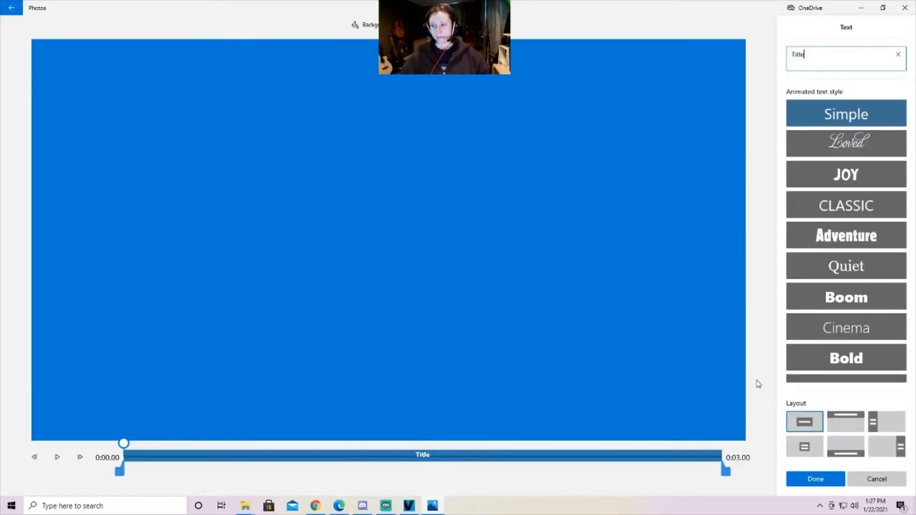
{"action": "key", "text": "BackSpace"}
{"action": "key", "text": "BackSpace"}
{"action": "key", "text": "BackSpace"}
{"action": "key", "text": "BackSpace"}
{"action": "key", "text": "BackSpace"}
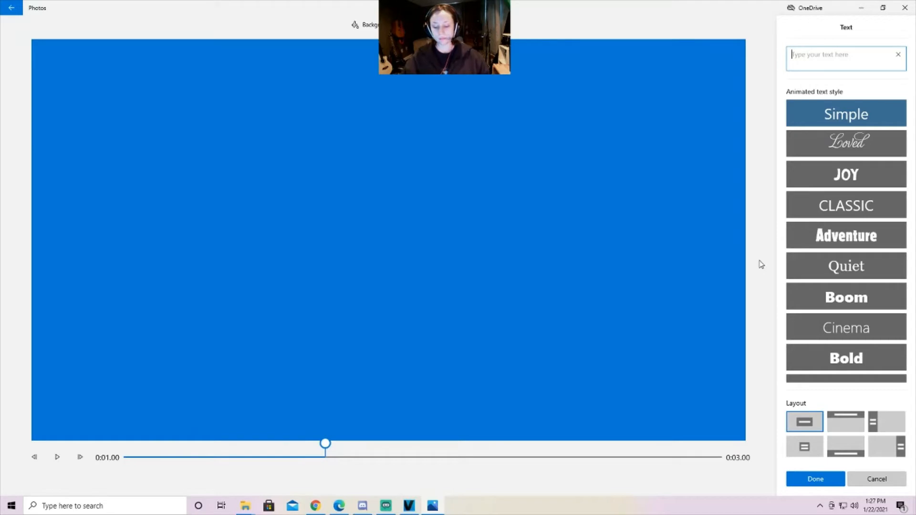
{"action": "type", "text": "T"}
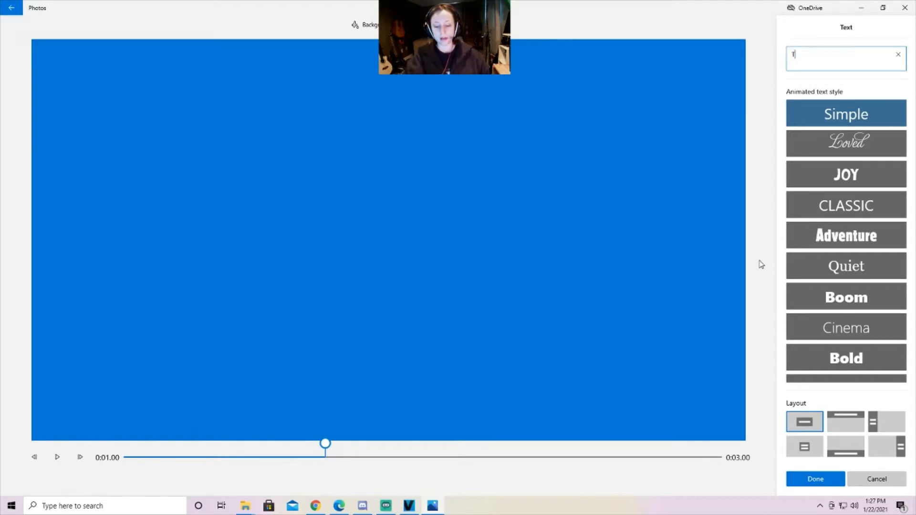
{"action": "type", "text": "itle f"}
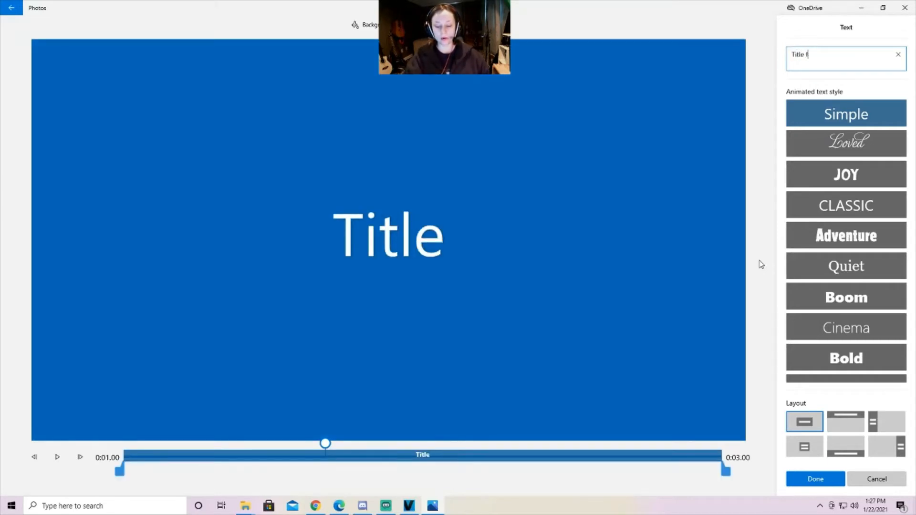
{"action": "type", "text": "or Video"}
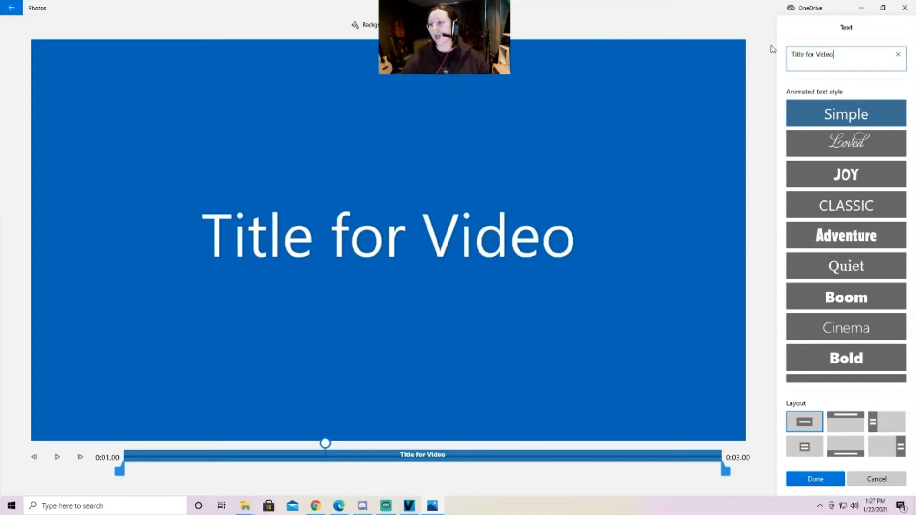
Try out the animated text styles from Loved through Cartoon on the title and return it to Simple
{"action": "left_click", "coordinate": [829, 144]}
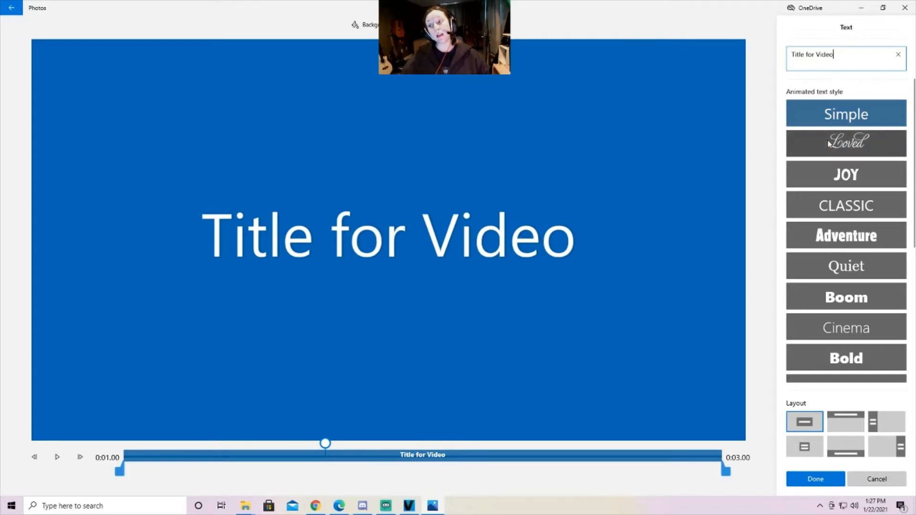
{"action": "left_click", "coordinate": [824, 174]}
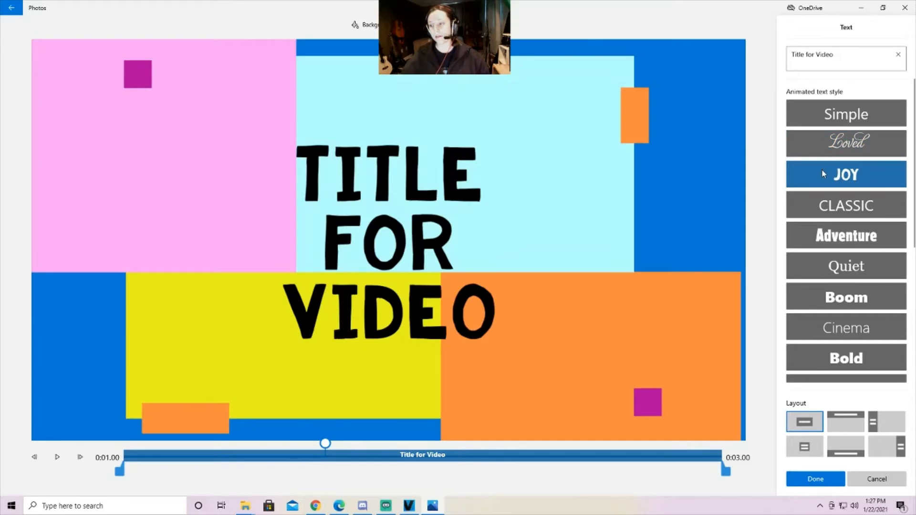
{"action": "left_click", "coordinate": [817, 213]}
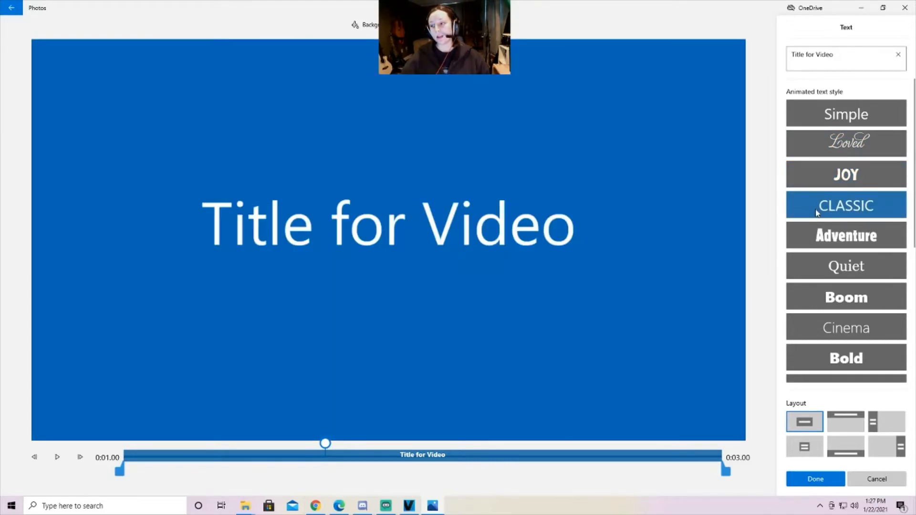
{"action": "left_click", "coordinate": [819, 236]}
{"action": "left_click", "coordinate": [822, 266]}
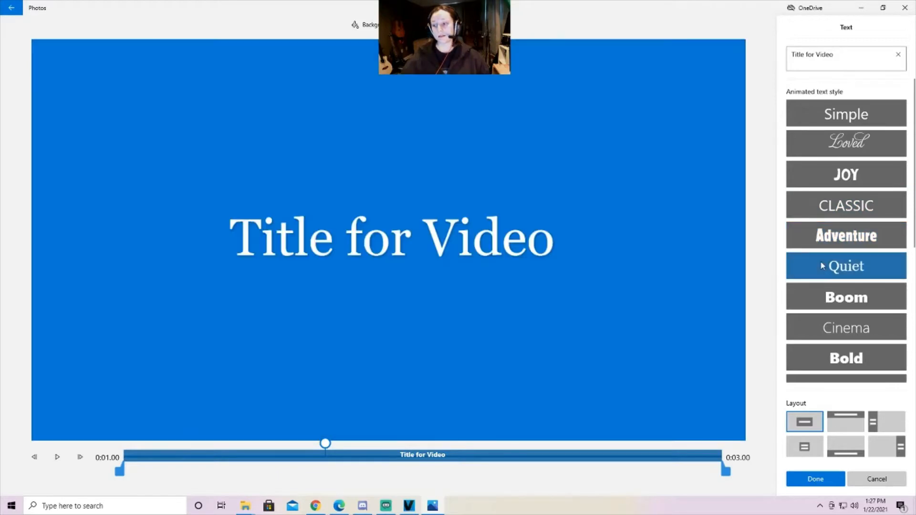
{"action": "left_click", "coordinate": [832, 298]}
{"action": "left_click", "coordinate": [838, 328]}
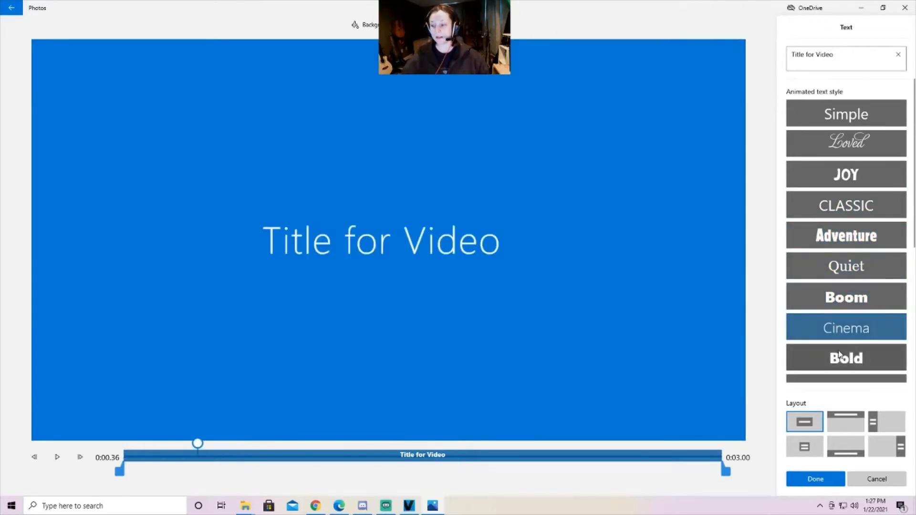
{"action": "left_click", "coordinate": [839, 357]}
{"action": "scroll", "coordinate": [840, 344], "scroll_direction": "down", "scroll_amount": 5}
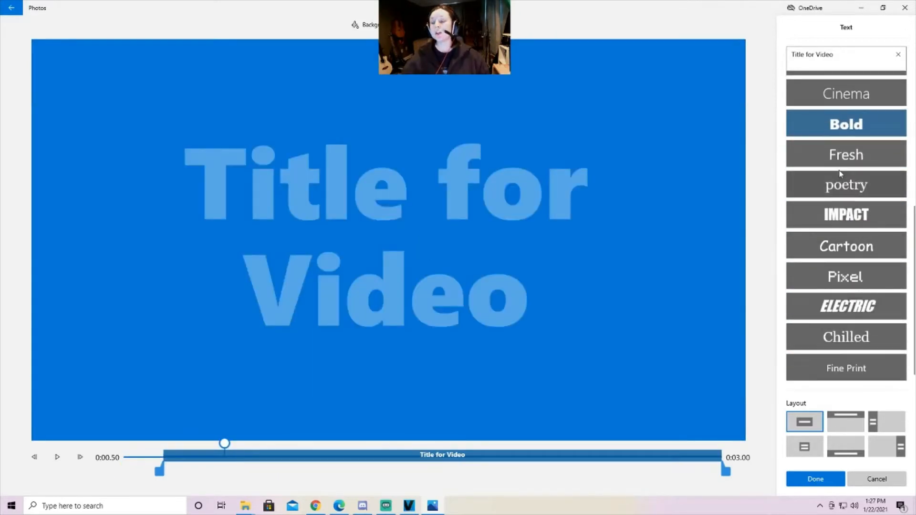
{"action": "left_click", "coordinate": [839, 157]}
{"action": "left_click", "coordinate": [838, 187]}
{"action": "left_click", "coordinate": [843, 217]}
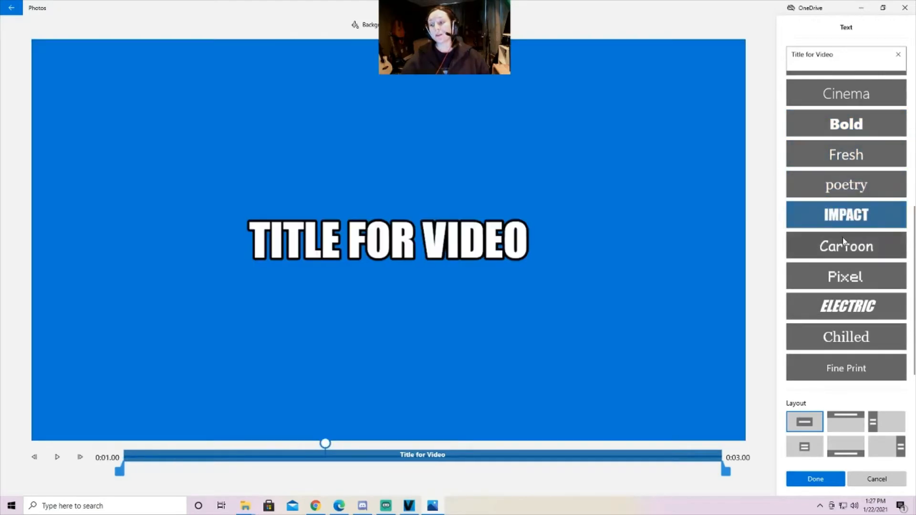
{"action": "left_click", "coordinate": [843, 243]}
{"action": "scroll", "coordinate": [841, 267], "scroll_direction": "up", "scroll_amount": 5}
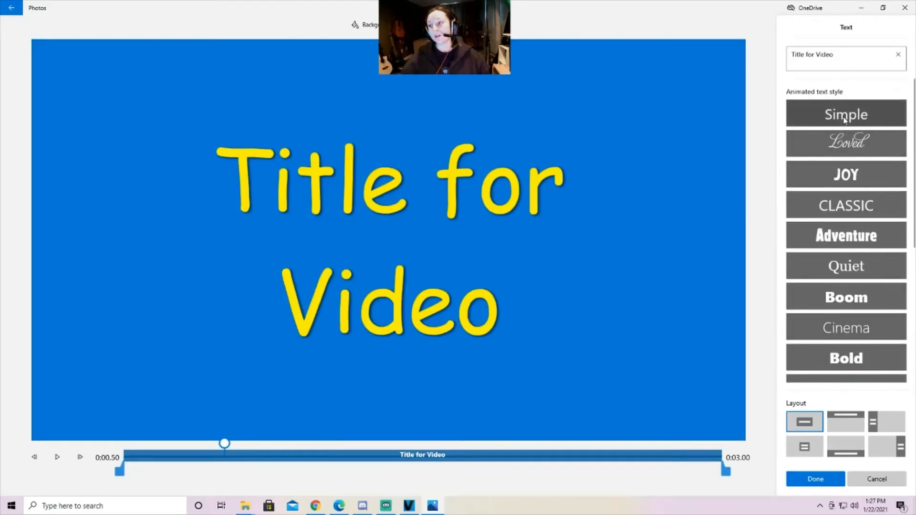
{"action": "left_click", "coordinate": [845, 120]}
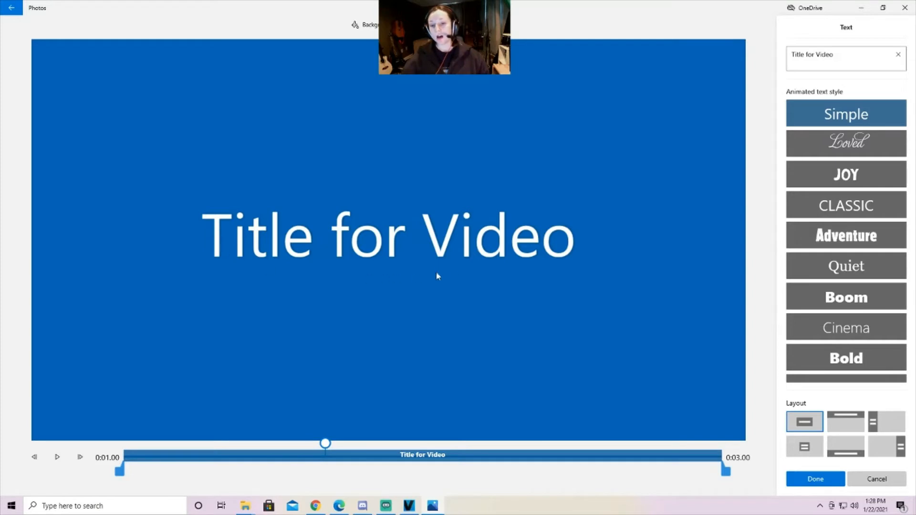
Compare the available text layouts, set the title back to the large centered layout and apply the text
{"action": "left_click", "coordinate": [850, 430]}
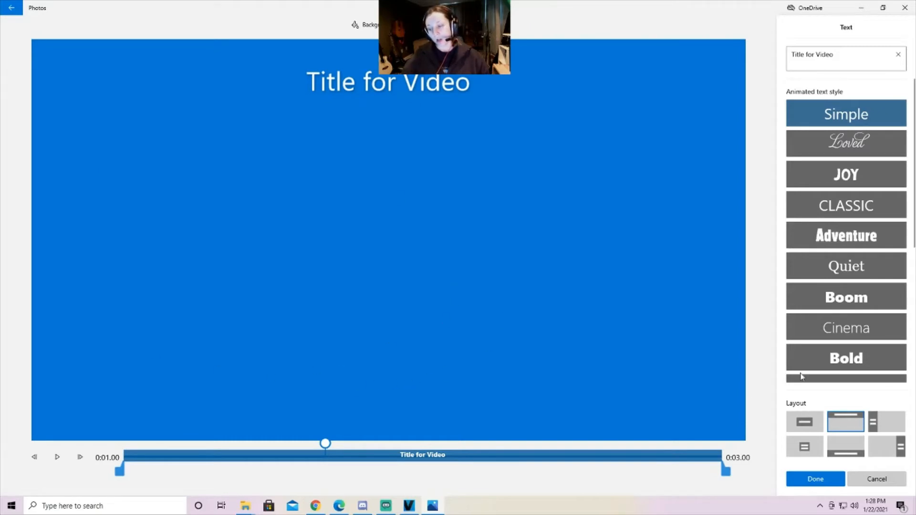
{"action": "left_click", "coordinate": [879, 419]}
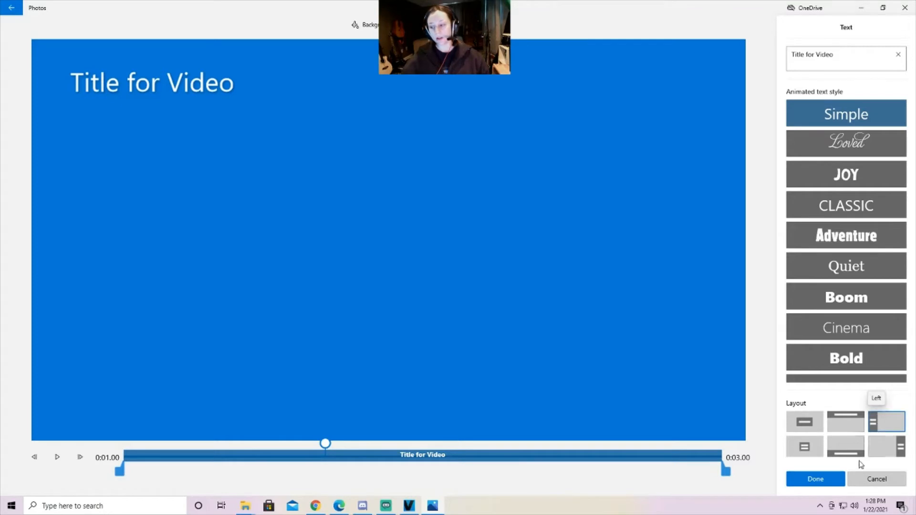
{"action": "left_click", "coordinate": [805, 448]}
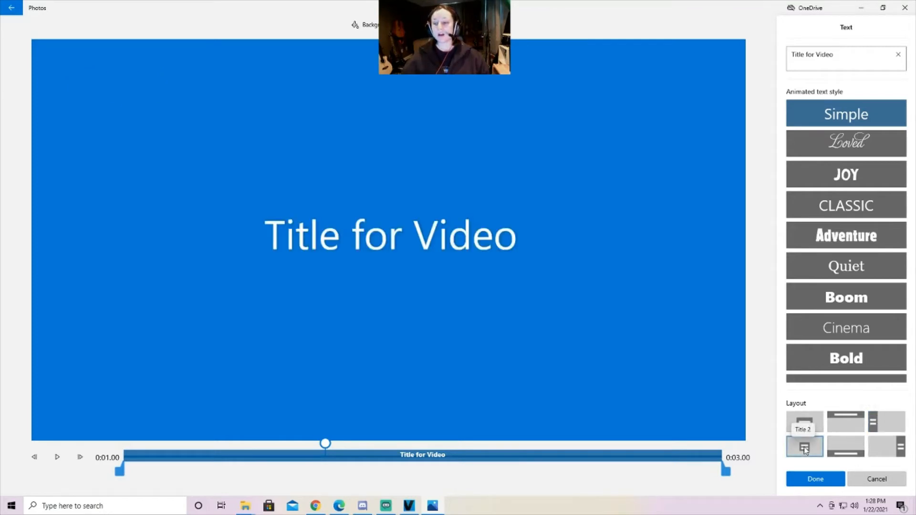
{"action": "left_click", "coordinate": [848, 448]}
{"action": "left_click", "coordinate": [896, 446]}
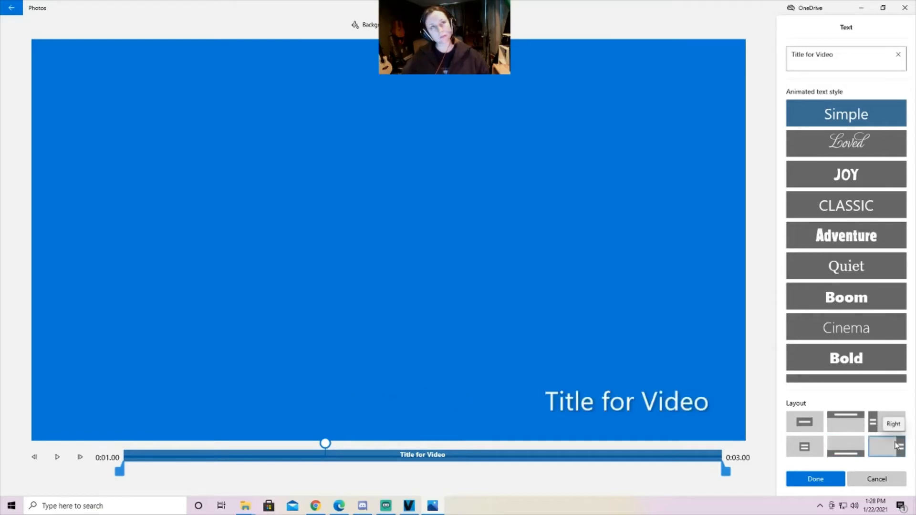
{"action": "left_click", "coordinate": [891, 426]}
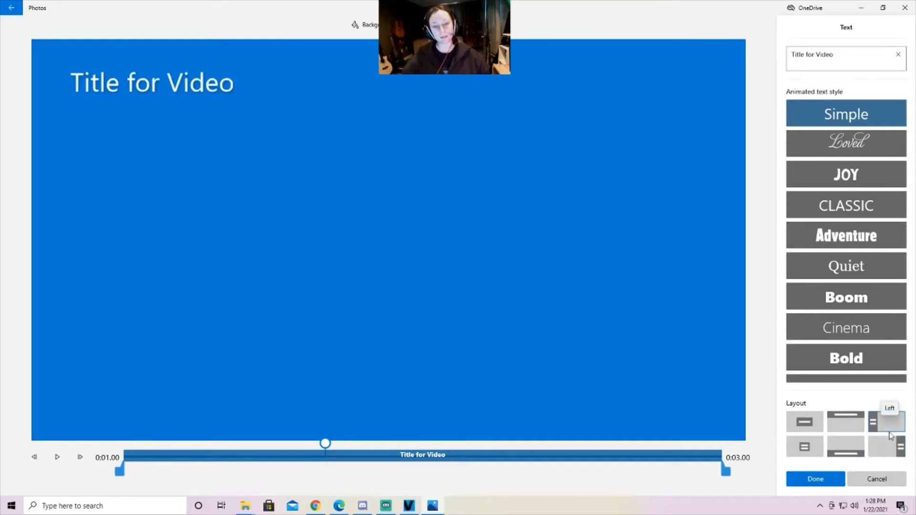
{"action": "left_click", "coordinate": [888, 444]}
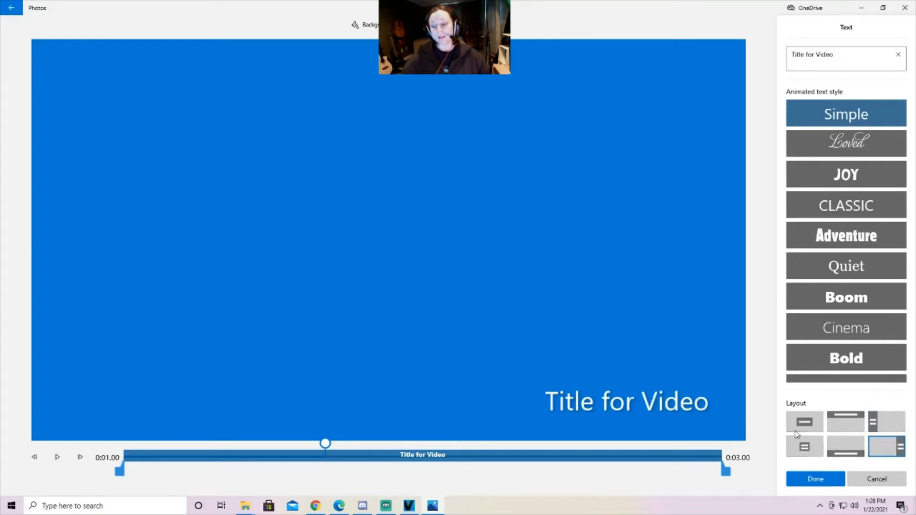
{"action": "left_click", "coordinate": [820, 425]}
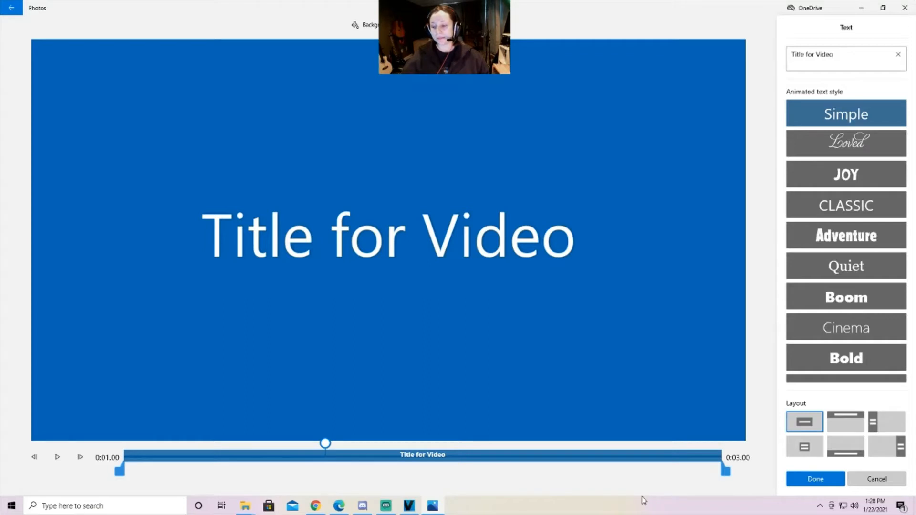
{"action": "left_click", "coordinate": [816, 479]}
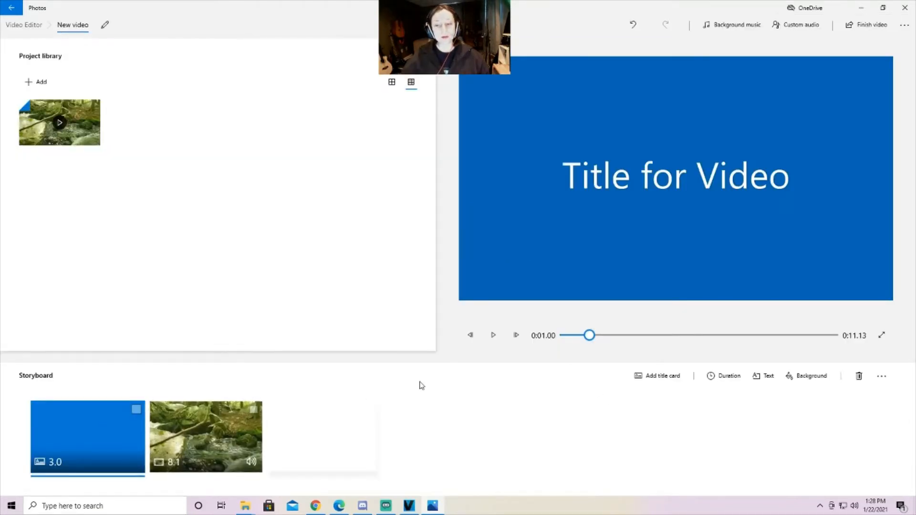
Play the video from the beginning to preview the title card, pausing before the clip starts
{"action": "left_click_drag", "start_coordinate": [590, 336], "coordinate": [566, 336]}
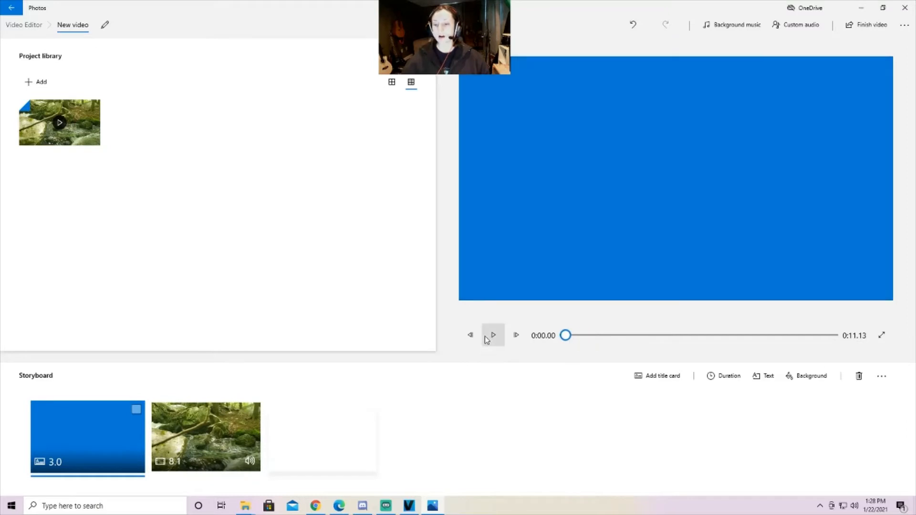
{"action": "left_click", "coordinate": [486, 339]}
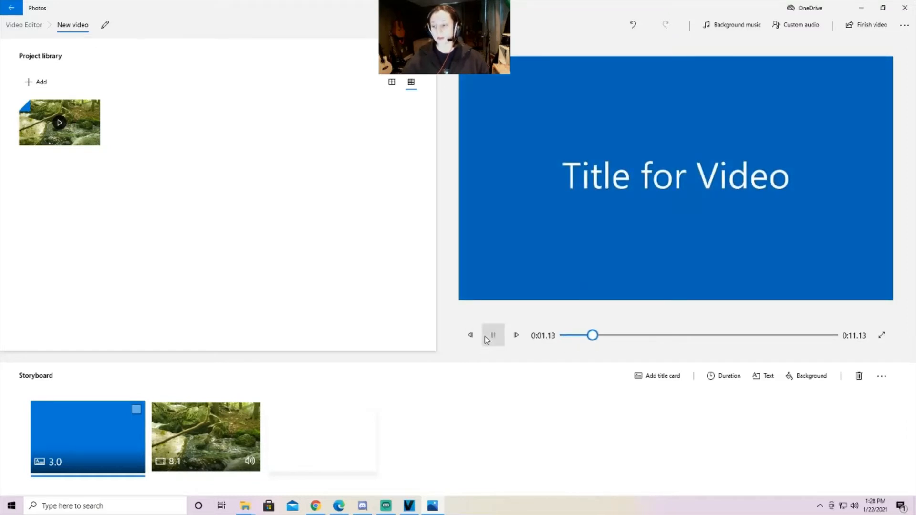
{"action": "left_click", "coordinate": [486, 339]}
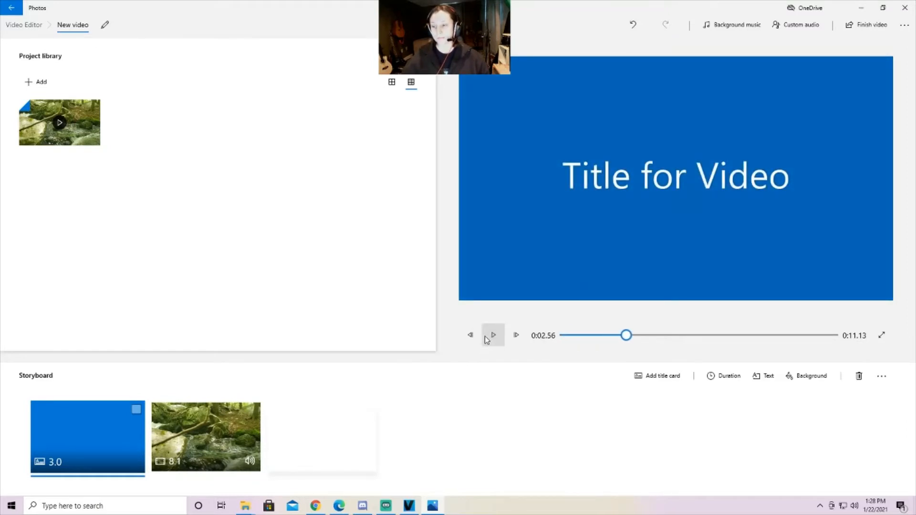
Set the title card's duration to a custom 3.8 seconds
{"action": "left_click", "coordinate": [732, 382]}
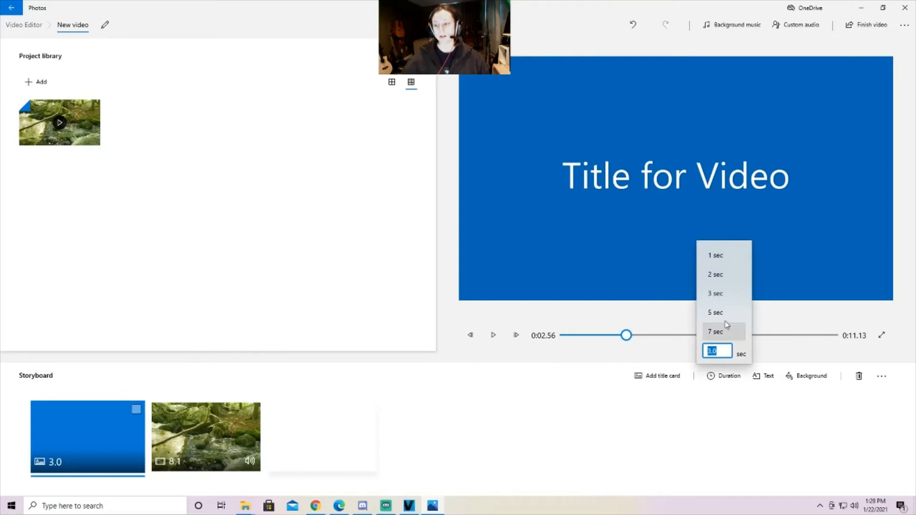
{"action": "left_click", "coordinate": [727, 350]}
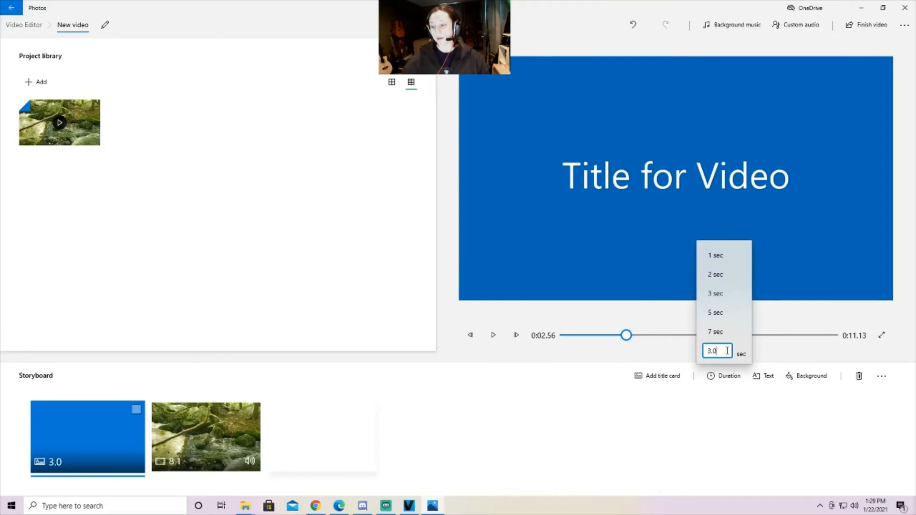
{"action": "key", "text": "BackSpace"}
{"action": "key", "text": "BackSpace"}
{"action": "key", "text": "BackSpace"}
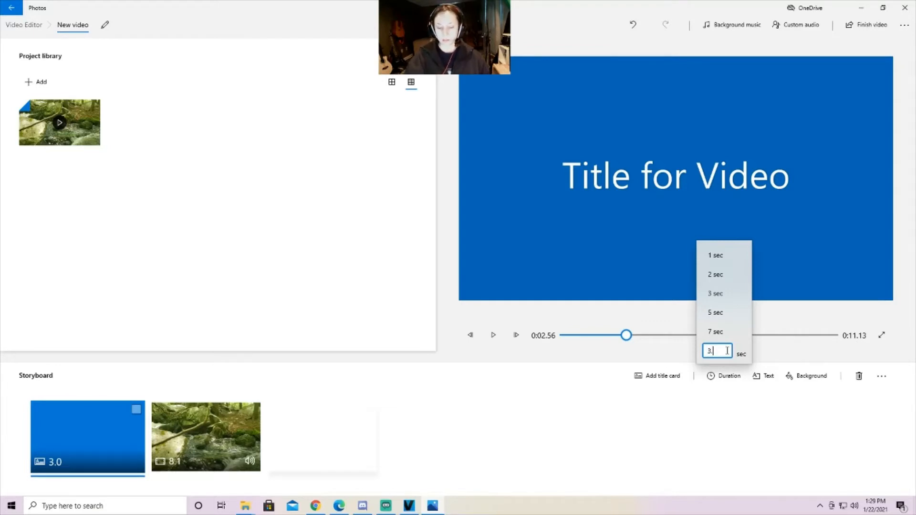
{"action": "key", "text": "Return"}
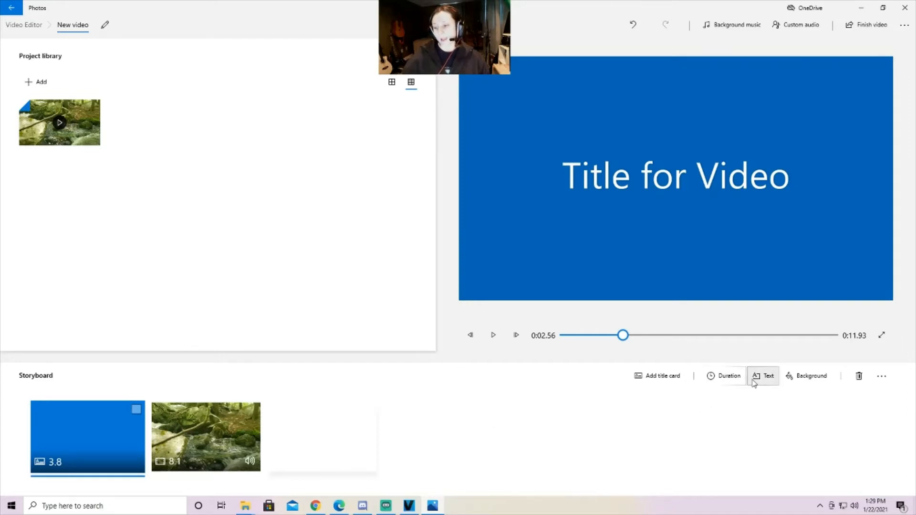
Try dark green as the title card's background and replace it with a new custom brown color
{"action": "left_click", "coordinate": [802, 380]}
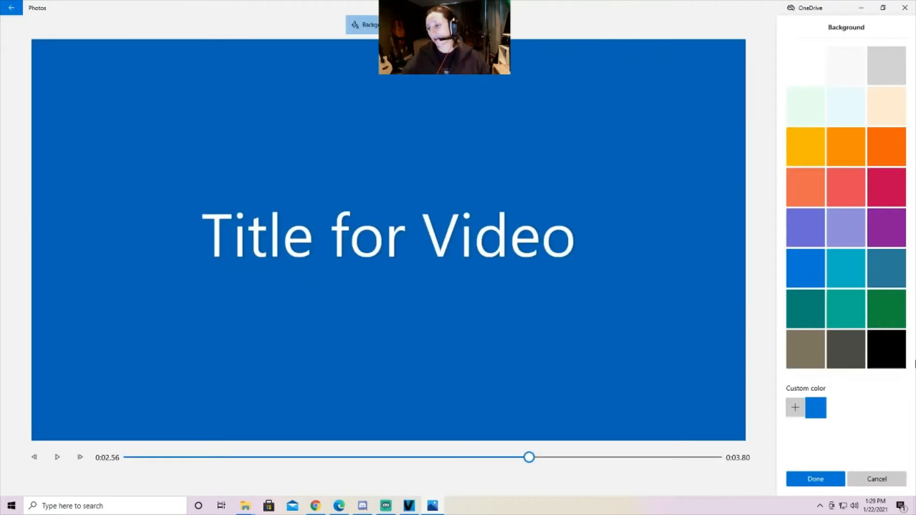
{"action": "left_click", "coordinate": [900, 314]}
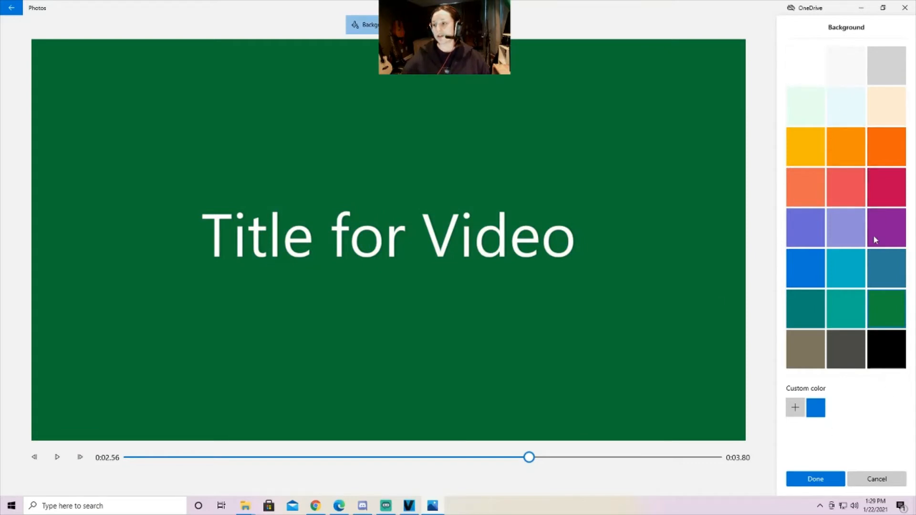
{"action": "left_click", "coordinate": [795, 406]}
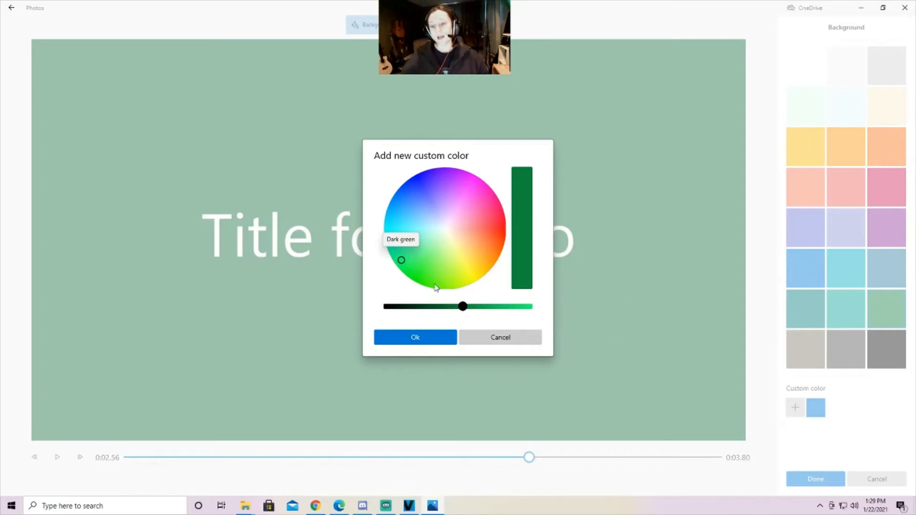
{"action": "left_click_drag", "start_coordinate": [402, 260], "coordinate": [471, 248]}
{"action": "left_click", "coordinate": [432, 338]}
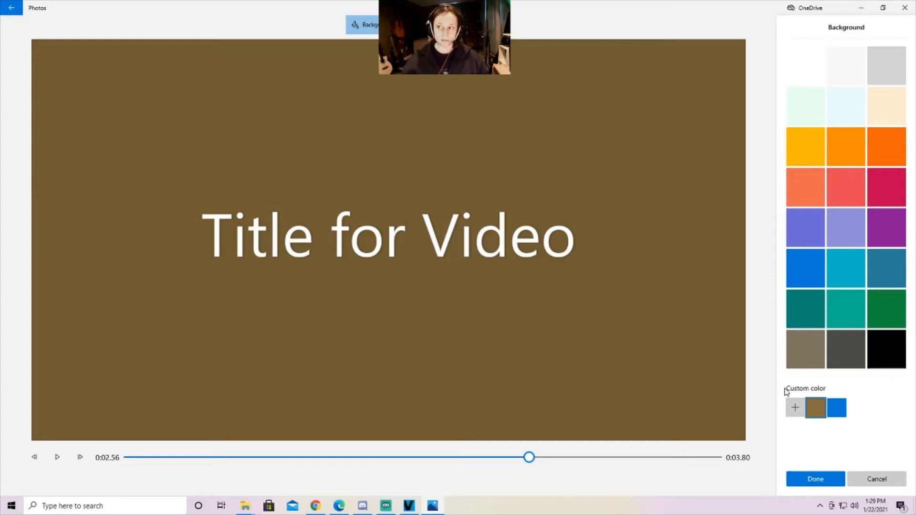
Apply the brown background, add a second title card before the forest clip and move it to the end of the storyboard
{"action": "left_click", "coordinate": [812, 479]}
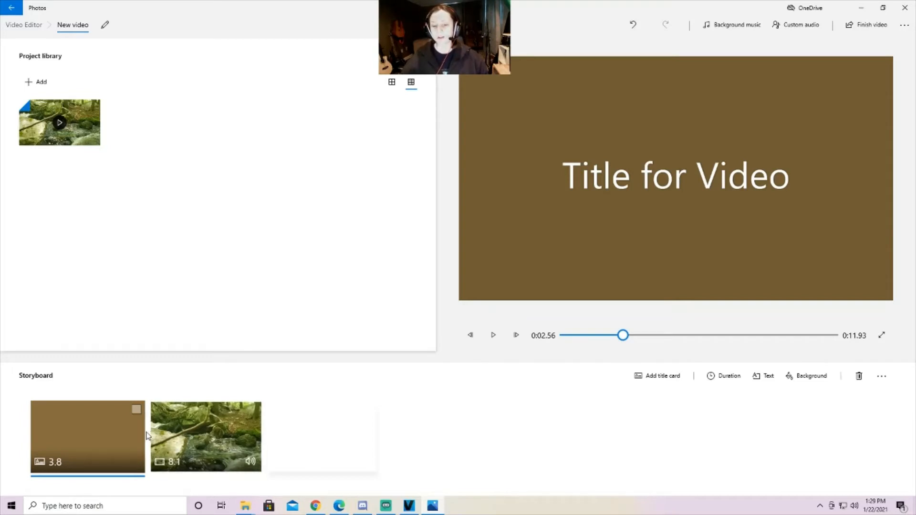
{"action": "left_click", "coordinate": [205, 434]}
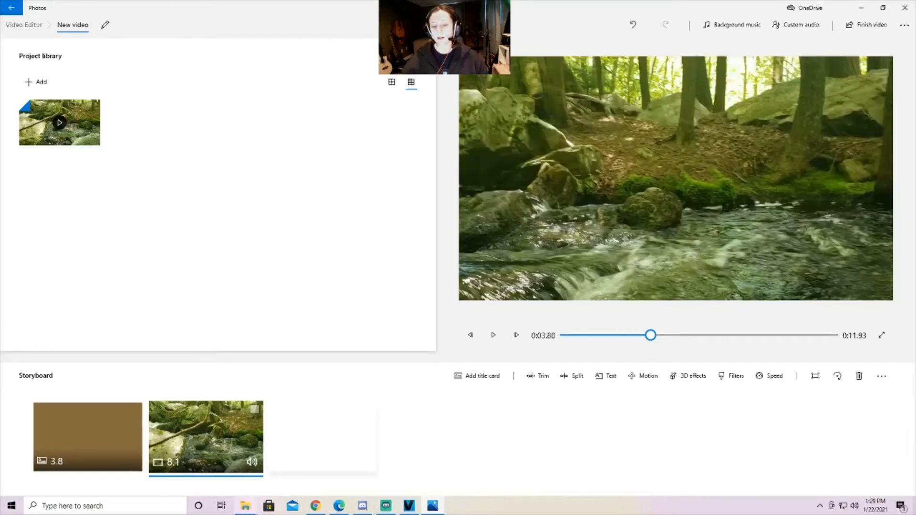
{"action": "mouse_move", "coordinate": [257, 502]}
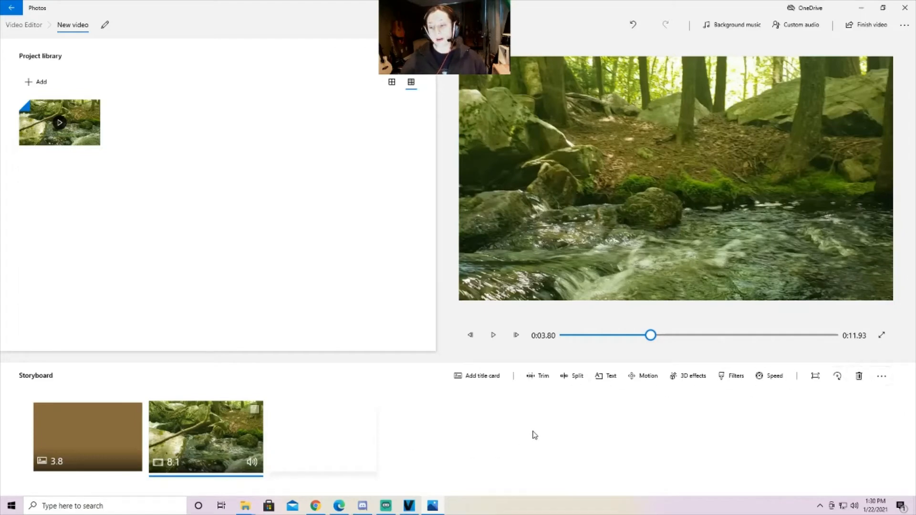
{"action": "left_click", "coordinate": [476, 379]}
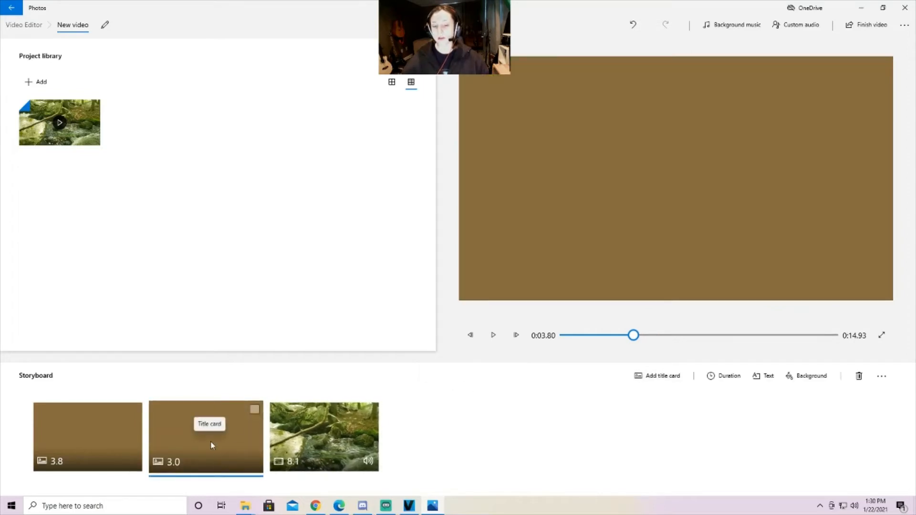
{"action": "left_click_drag", "start_coordinate": [211, 445], "coordinate": [402, 445]}
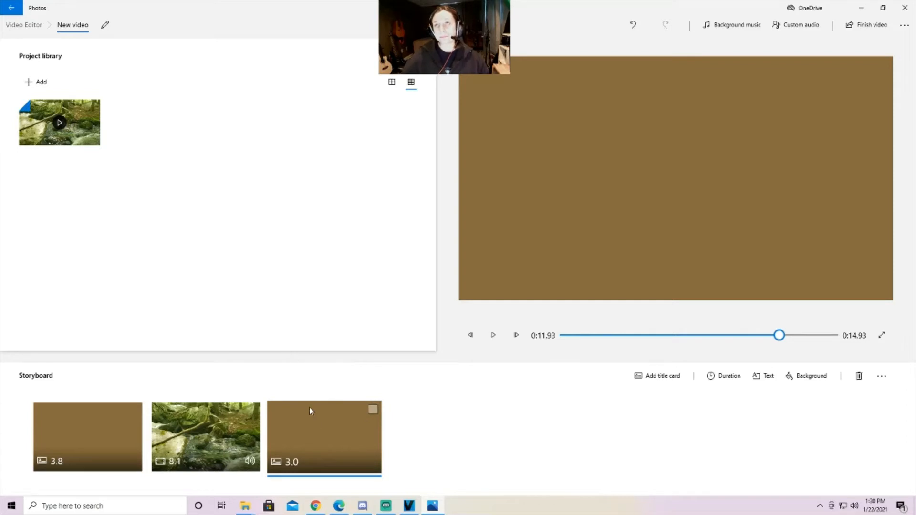
Compare the opening title card with the closing one in the preview
{"action": "left_click", "coordinate": [50, 425]}
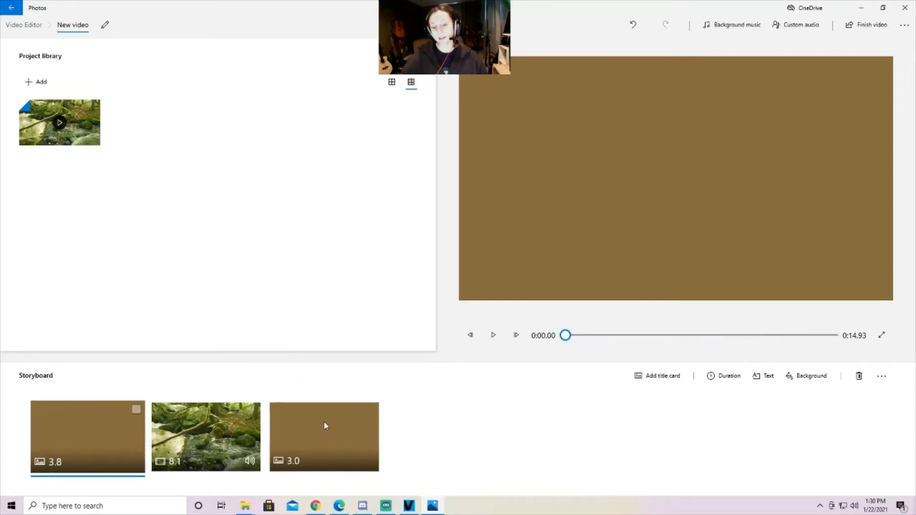
{"action": "left_click", "coordinate": [288, 431]}
{"action": "left_click", "coordinate": [101, 442]}
{"action": "left_click", "coordinate": [351, 453]}
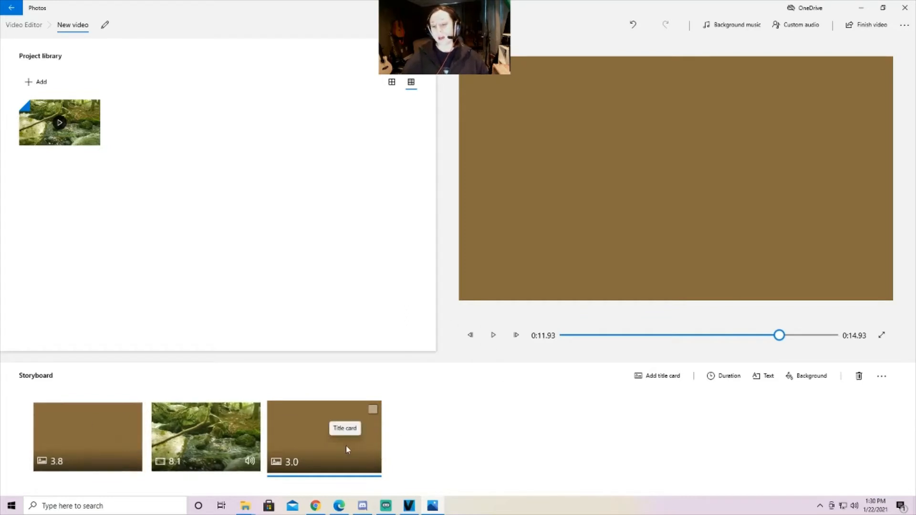
{"action": "left_click", "coordinate": [54, 442]}
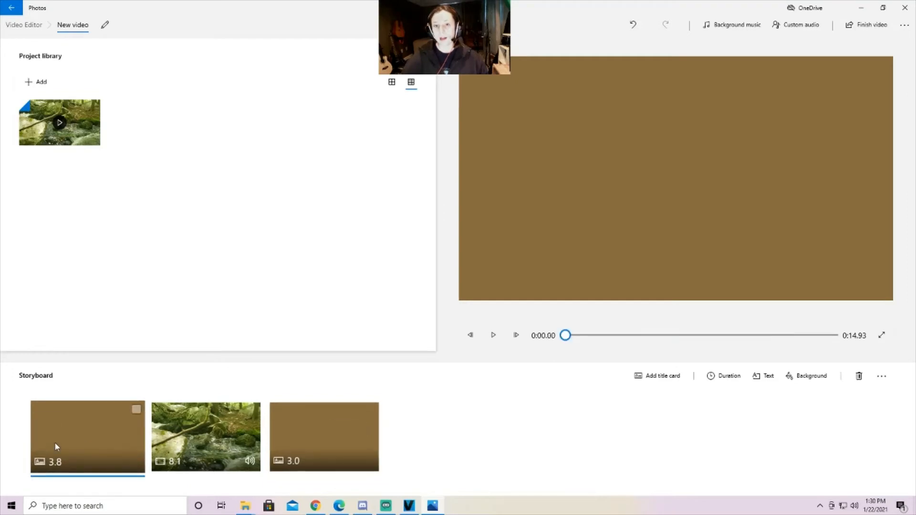
{"action": "left_click", "coordinate": [298, 440]}
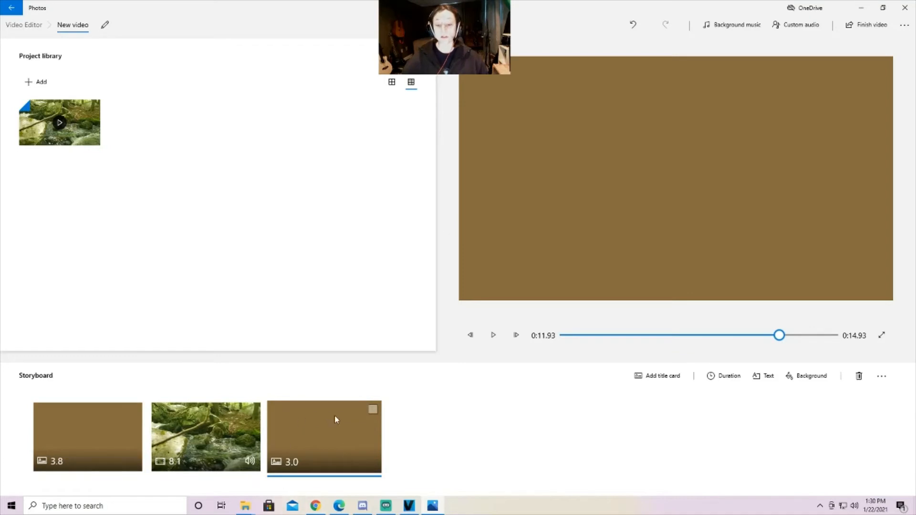
Delete both title cards from the storyboard, leaving only the forest clip
{"action": "left_click", "coordinate": [373, 410]}
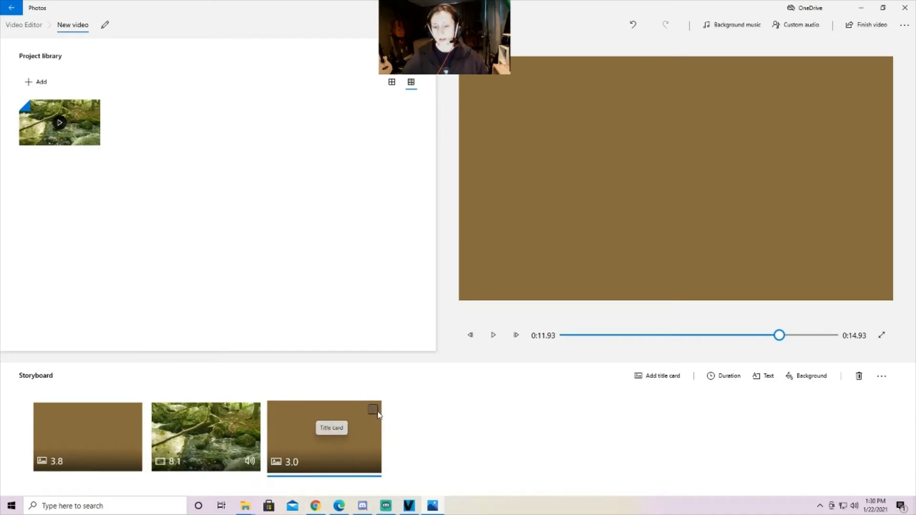
{"action": "left_click", "coordinate": [134, 411]}
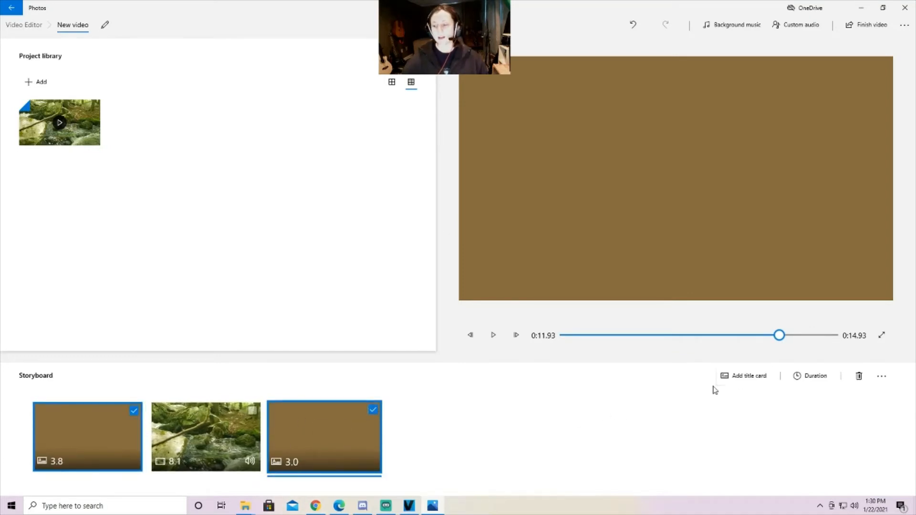
{"action": "left_click", "coordinate": [859, 376]}
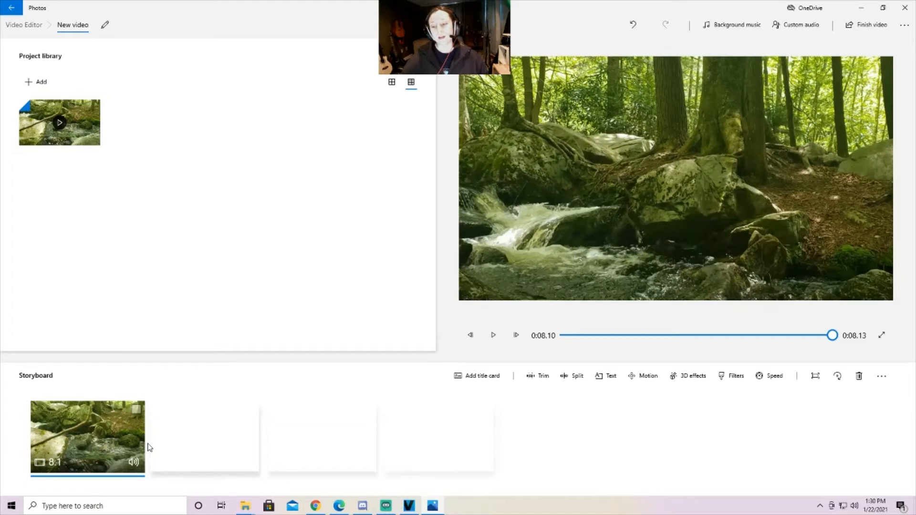
Add the text "once upon a time" to the forest clip in the Loved style with the layout across the upper edge
{"action": "left_click", "coordinate": [610, 376]}
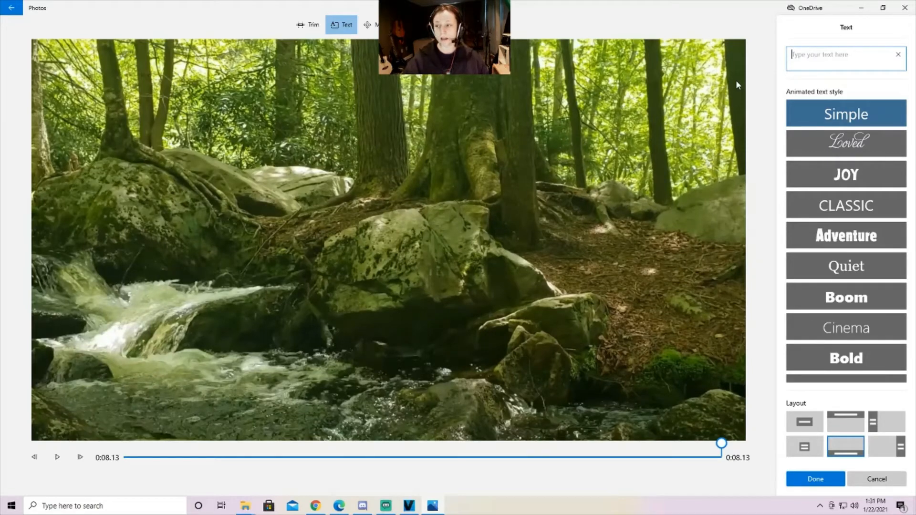
{"action": "type", "text": "once "}
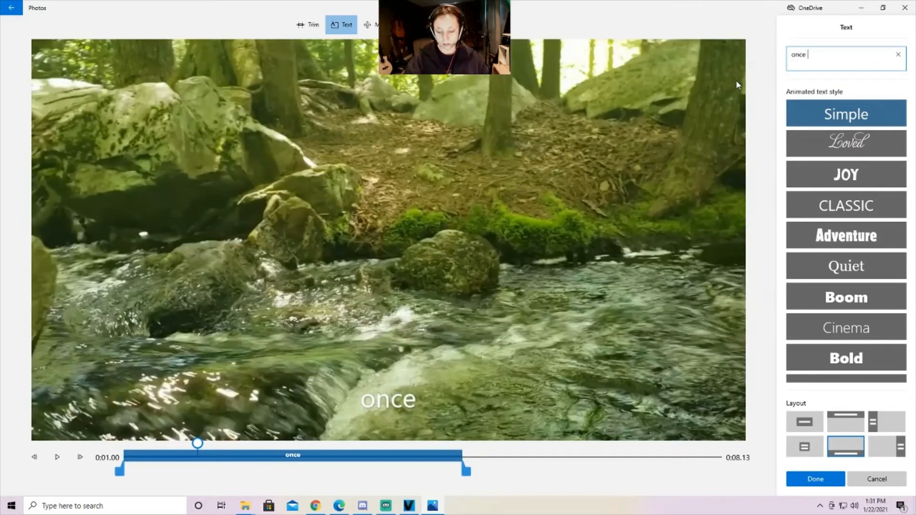
{"action": "type", "text": "upon a time"}
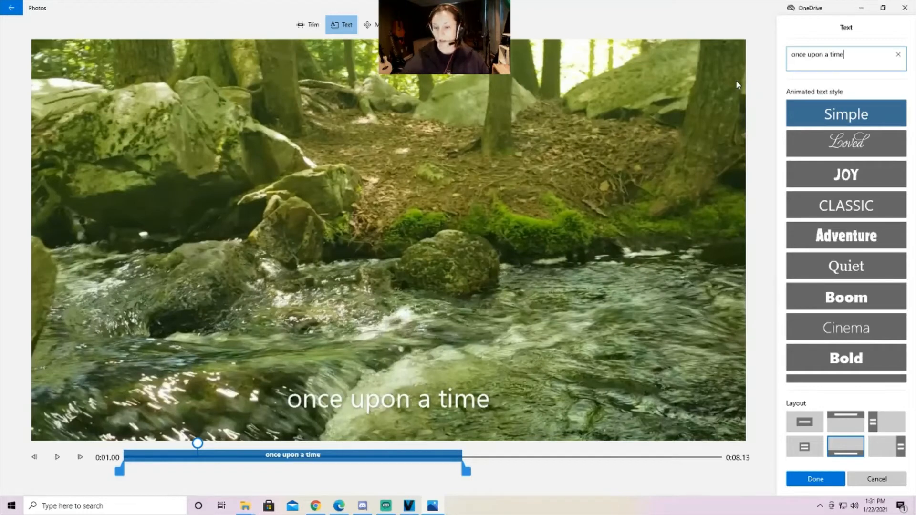
{"action": "left_click", "coordinate": [851, 139]}
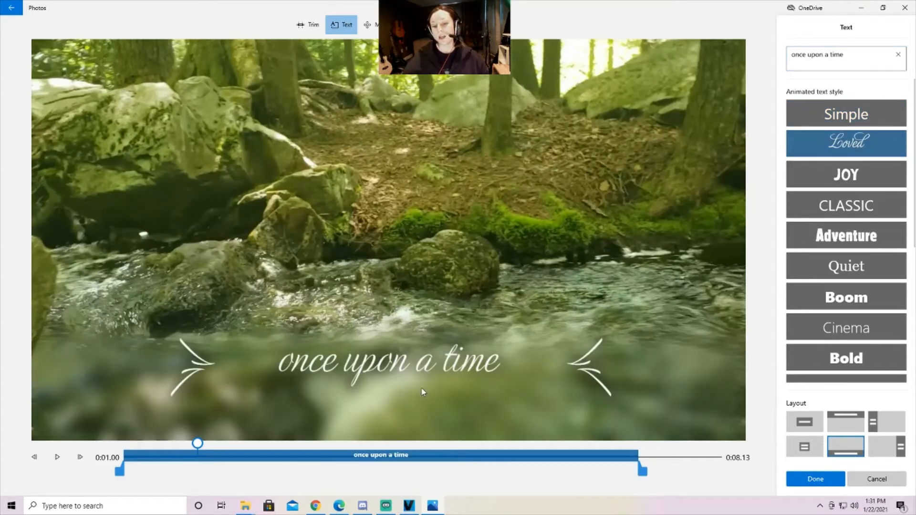
{"action": "left_click", "coordinate": [855, 426]}
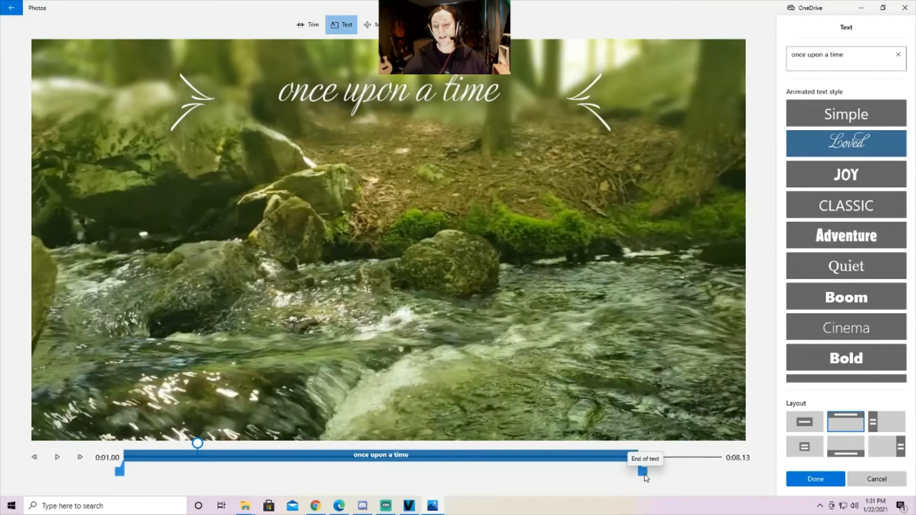
Shorten the text's display time to about the first half second of the clip and apply it
{"action": "left_click_drag", "start_coordinate": [645, 473], "coordinate": [176, 479]}
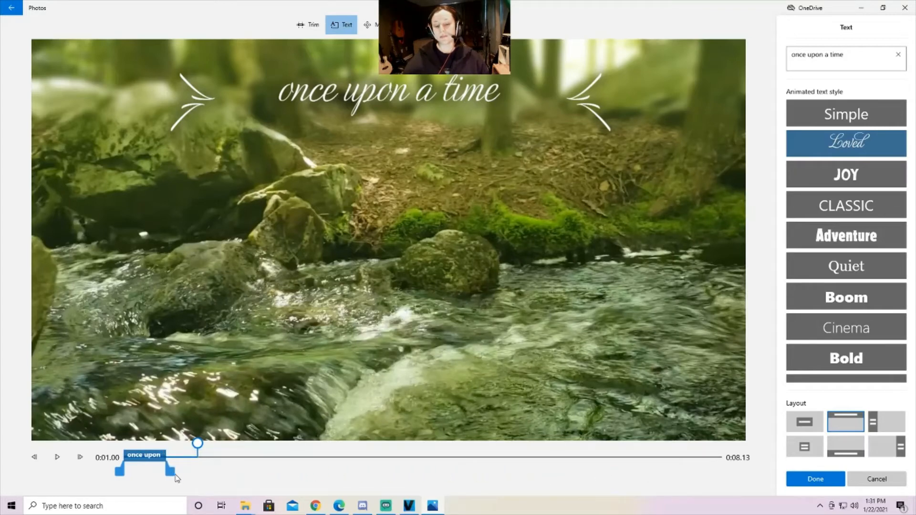
{"action": "left_click_drag", "start_coordinate": [177, 479], "coordinate": [167, 482]}
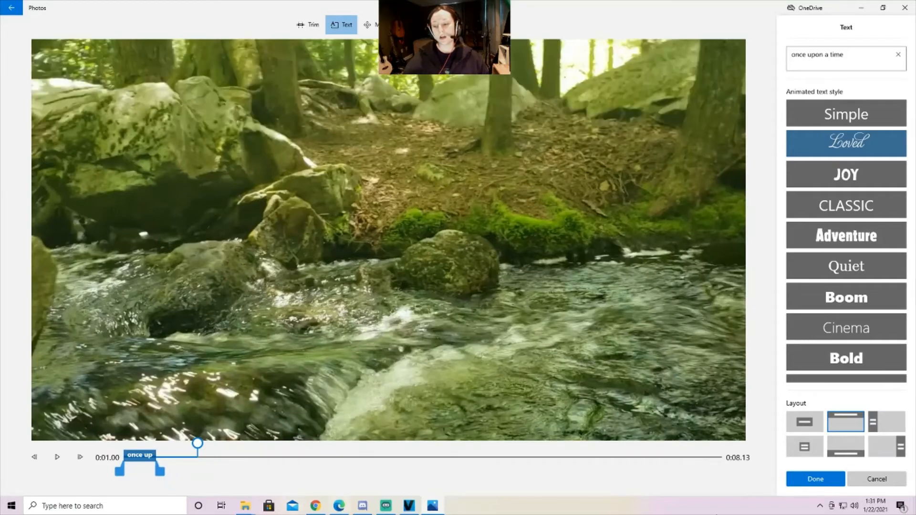
{"action": "left_click", "coordinate": [828, 484]}
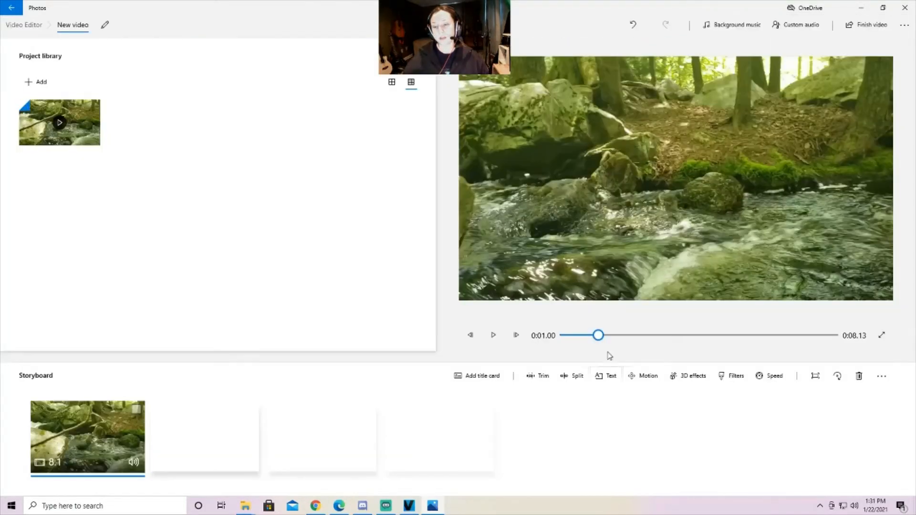
Play the clip from the beginning to preview the text, pausing once it has disappeared
{"action": "left_click_drag", "start_coordinate": [598, 334], "coordinate": [511, 341]}
{"action": "left_click", "coordinate": [494, 335]}
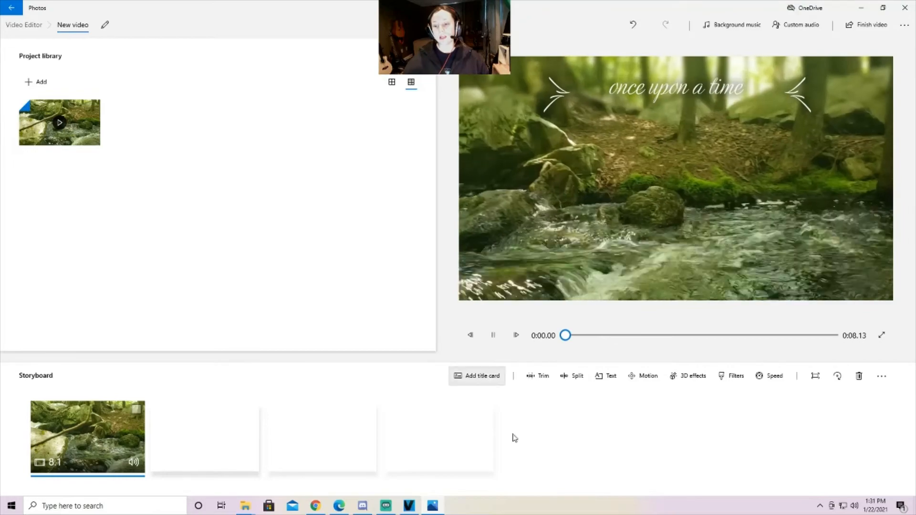
{"action": "left_click", "coordinate": [493, 335]}
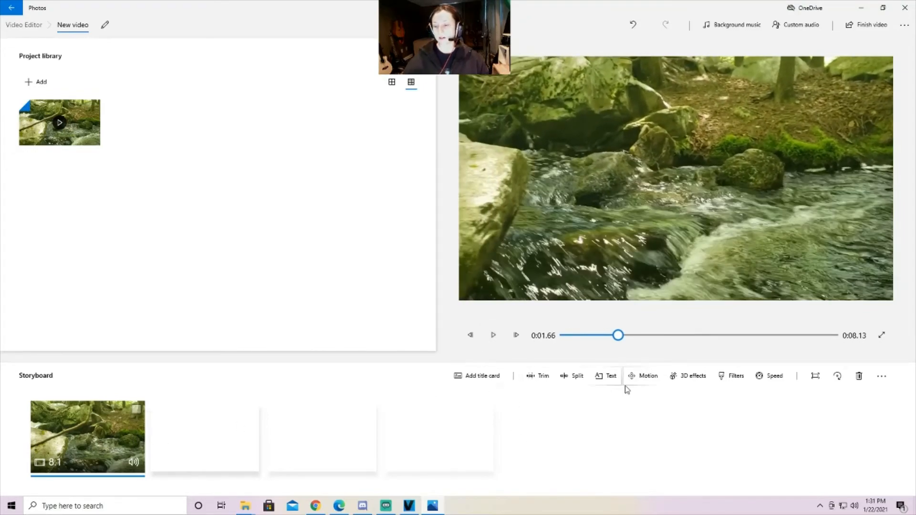
Replace the text on the second part of the split clip with "in a magical forest"
{"action": "left_click", "coordinate": [599, 377]}
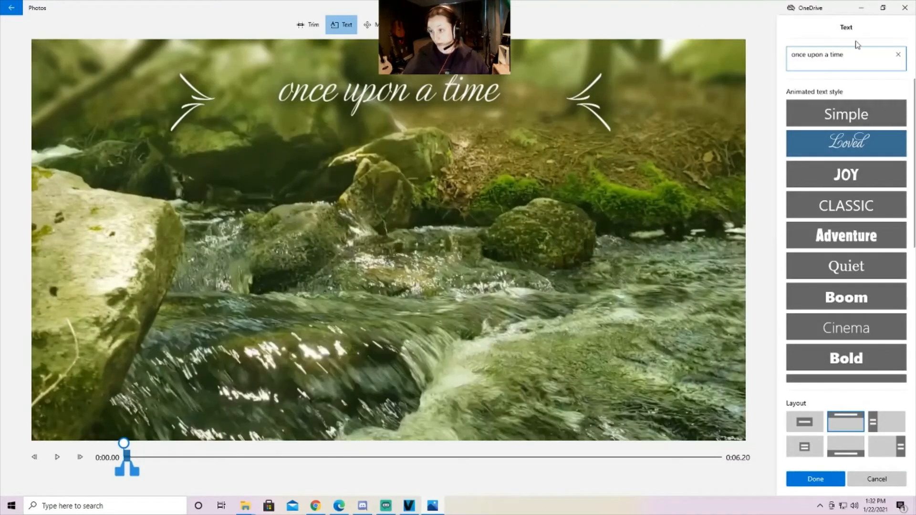
{"action": "left_click_drag", "start_coordinate": [862, 59], "coordinate": [765, 81]}
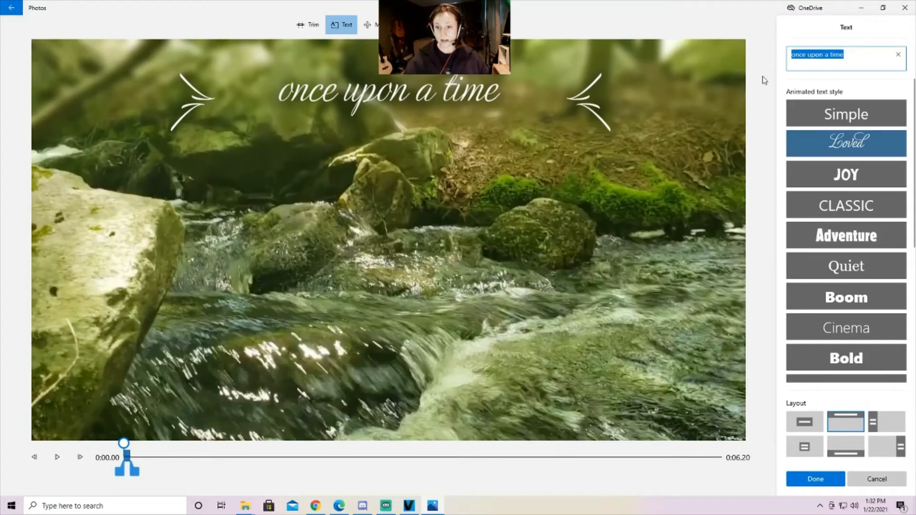
{"action": "key", "text": "BackSpace"}
{"action": "type", "text": "in a"}
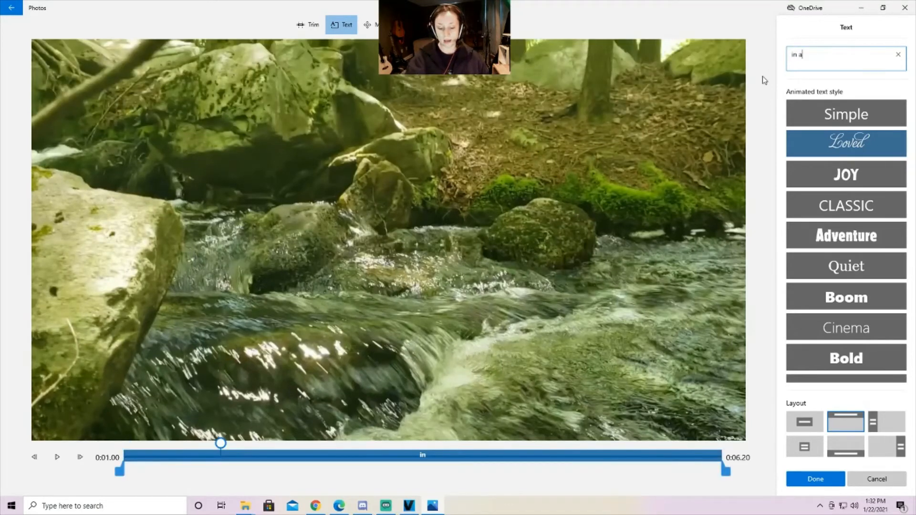
{"action": "type", "text": " magical "}
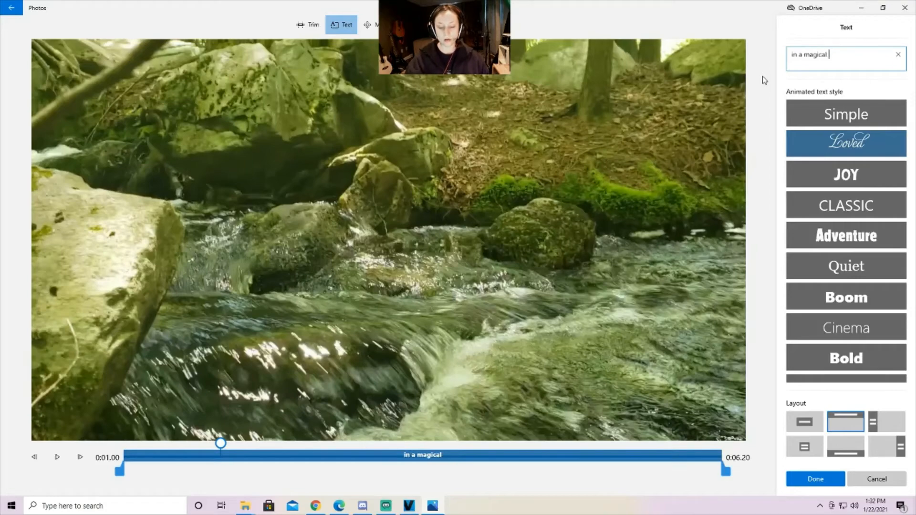
{"action": "type", "text": "forest"}
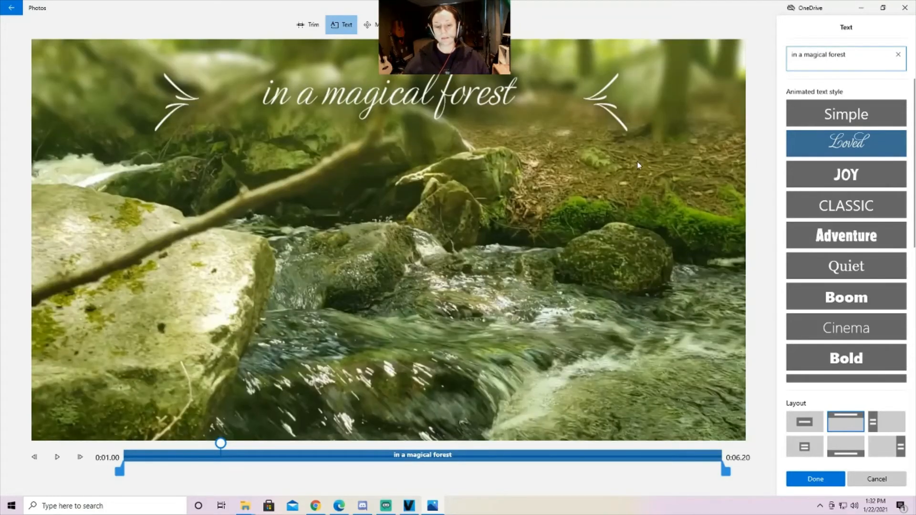
Make the second part's text appear from the 1-second mark until about 2 seconds and apply it
{"action": "left_click_drag", "start_coordinate": [126, 474], "coordinate": [224, 481]}
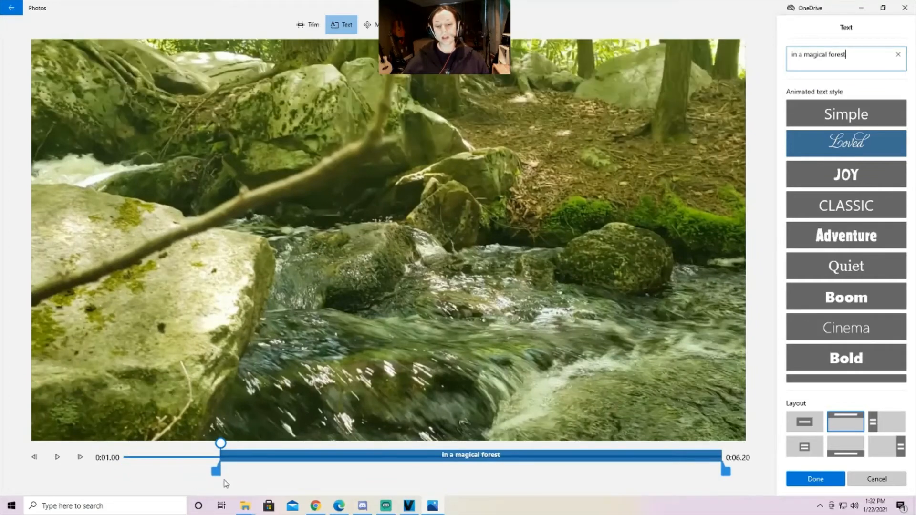
{"action": "left_click_drag", "start_coordinate": [730, 473], "coordinate": [330, 473]}
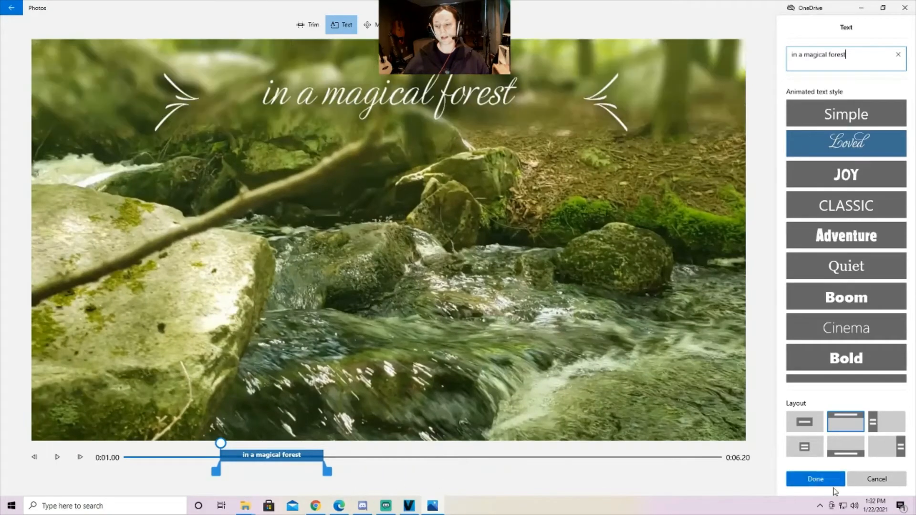
{"action": "left_click", "coordinate": [816, 479]}
Play the video from its first part to preview both texts, pausing after the second one
{"action": "left_click", "coordinate": [91, 448]}
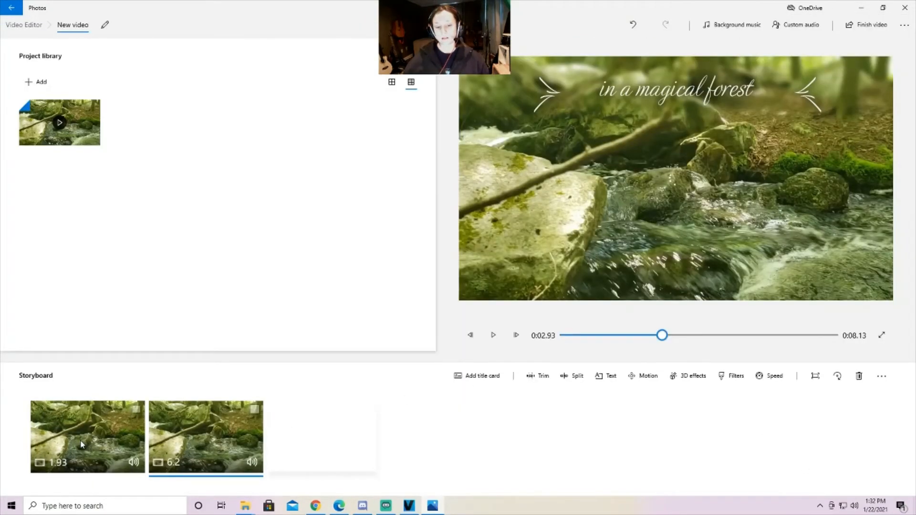
{"action": "left_click", "coordinate": [494, 336]}
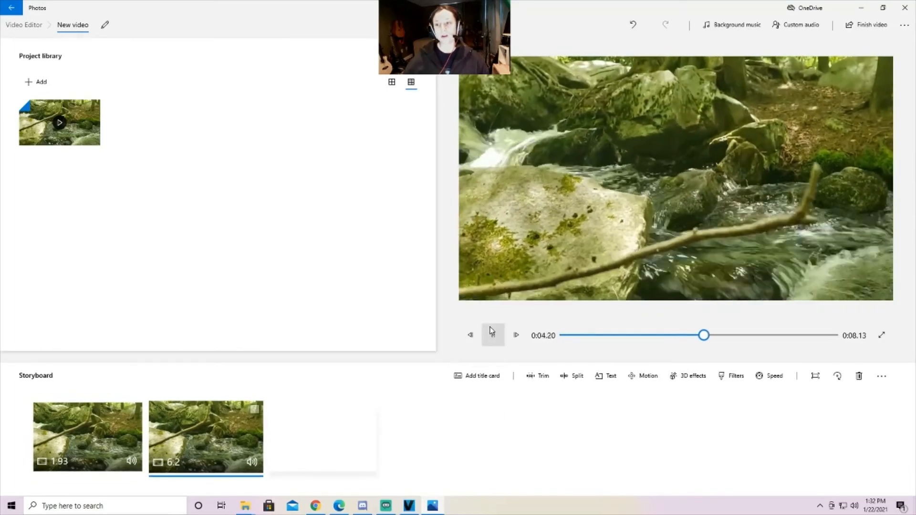
{"action": "left_click", "coordinate": [493, 334]}
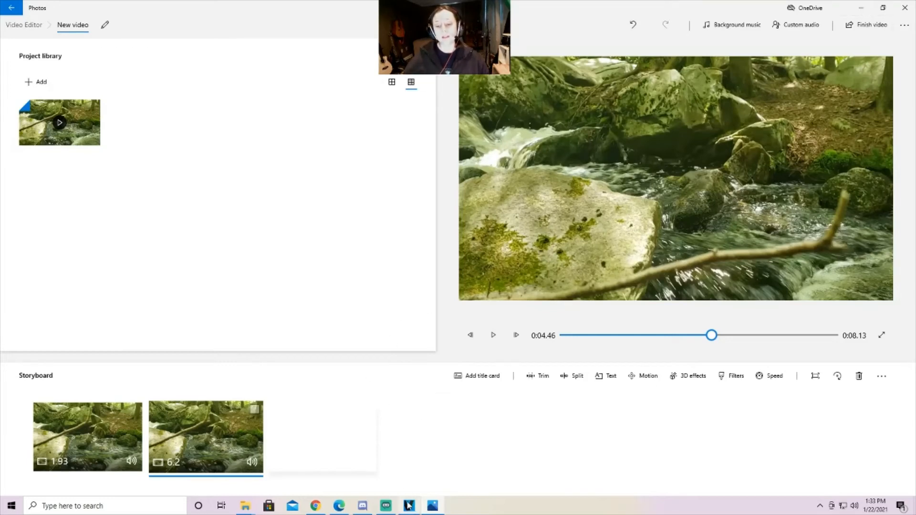
Switch to the Video Pro X project and move the playhead back to the start of the timeline
{"action": "mouse_move", "coordinate": [409, 505]}
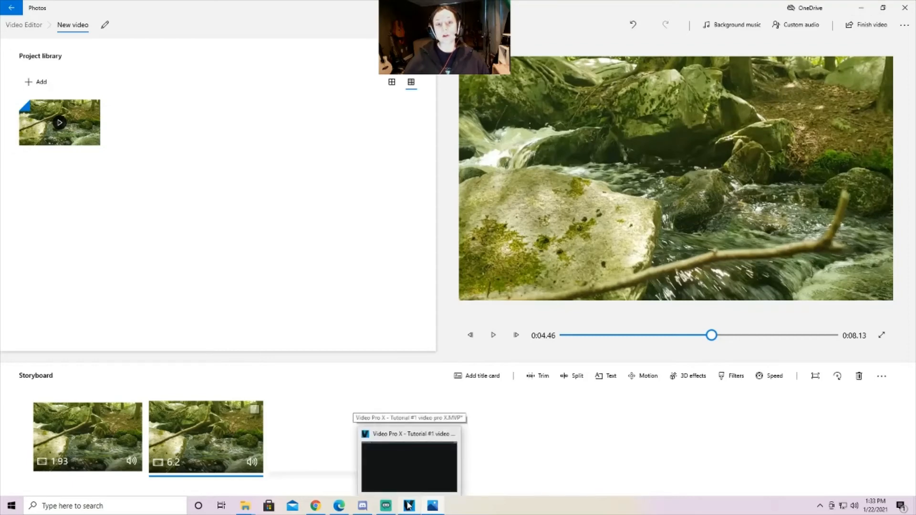
{"action": "left_click", "coordinate": [409, 506]}
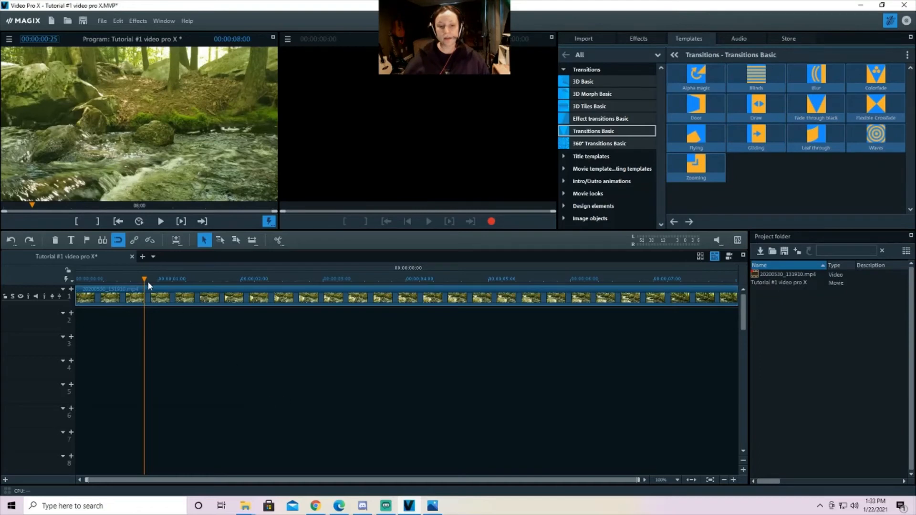
{"action": "left_click_drag", "start_coordinate": [144, 278], "coordinate": [60, 286]}
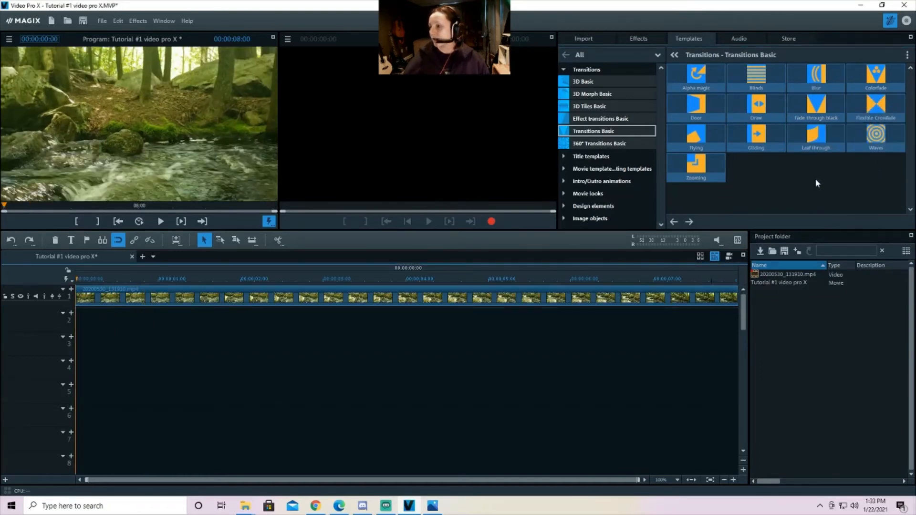
Try the Waves transition at the start of the clip with a short playback, and undo it
{"action": "mouse_move", "coordinate": [876, 142]}
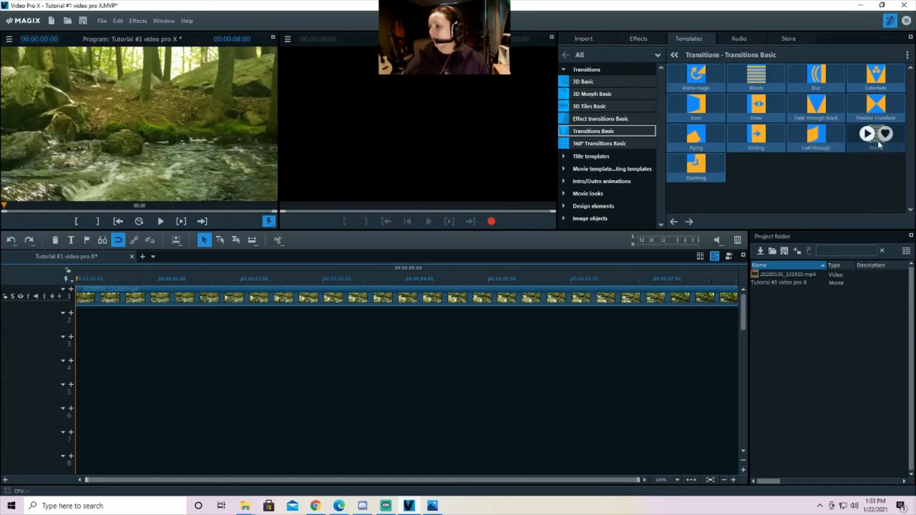
{"action": "left_click_drag", "start_coordinate": [875, 140], "coordinate": [72, 296]}
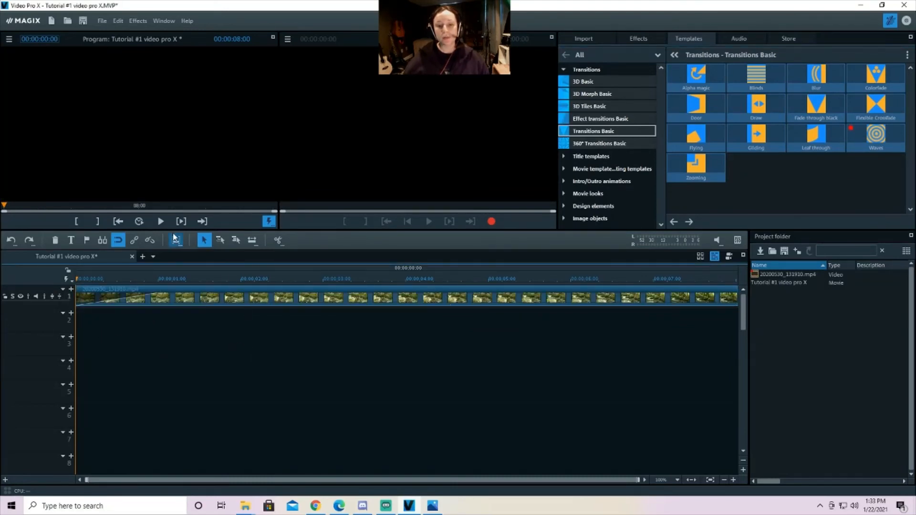
{"action": "left_click", "coordinate": [160, 222]}
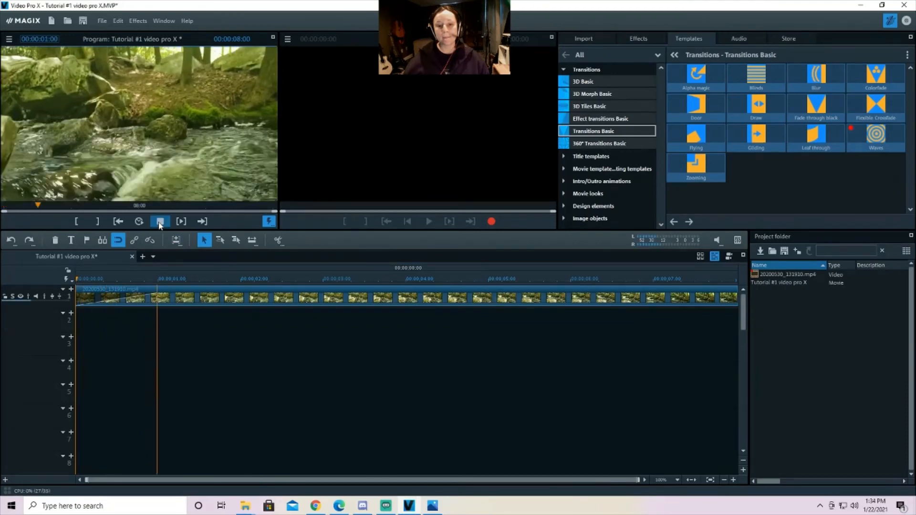
{"action": "left_click", "coordinate": [160, 221]}
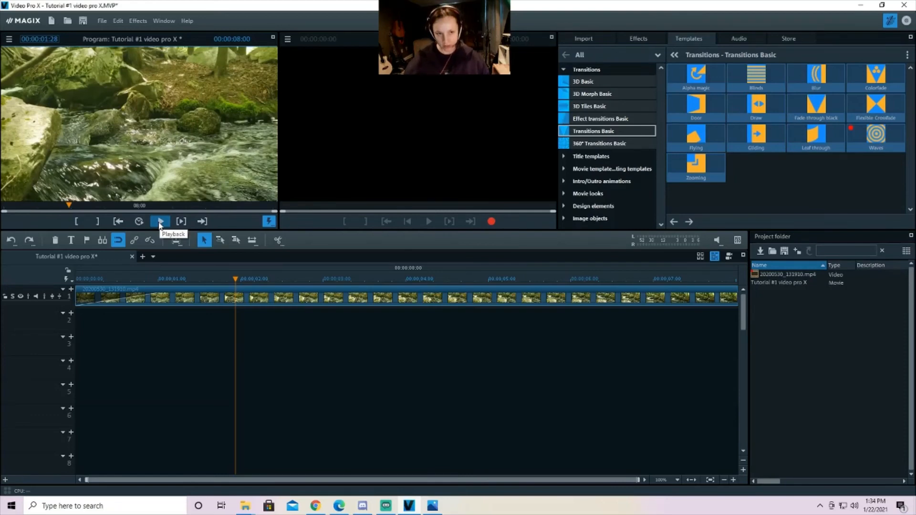
{"action": "left_click", "coordinate": [10, 240]}
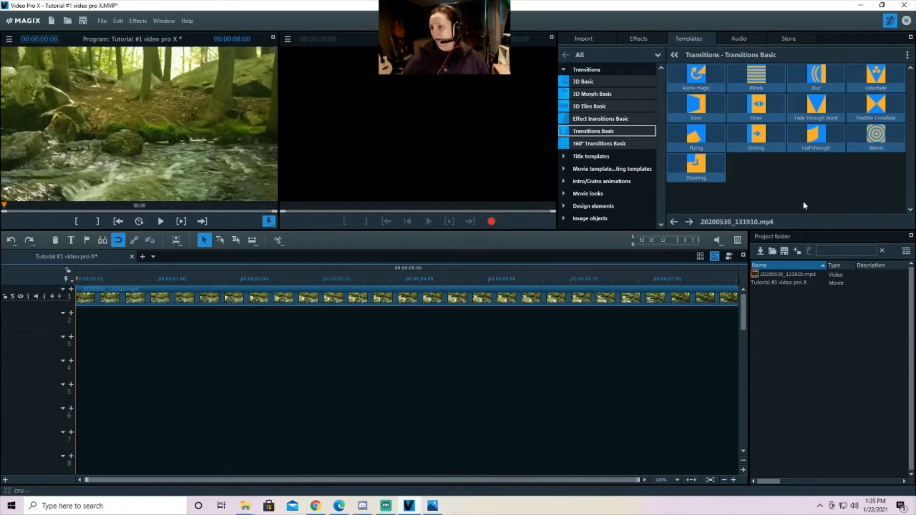
Try the Blinds transition at the start of the clip with a short playback, and undo it
{"action": "mouse_move", "coordinate": [727, 106]}
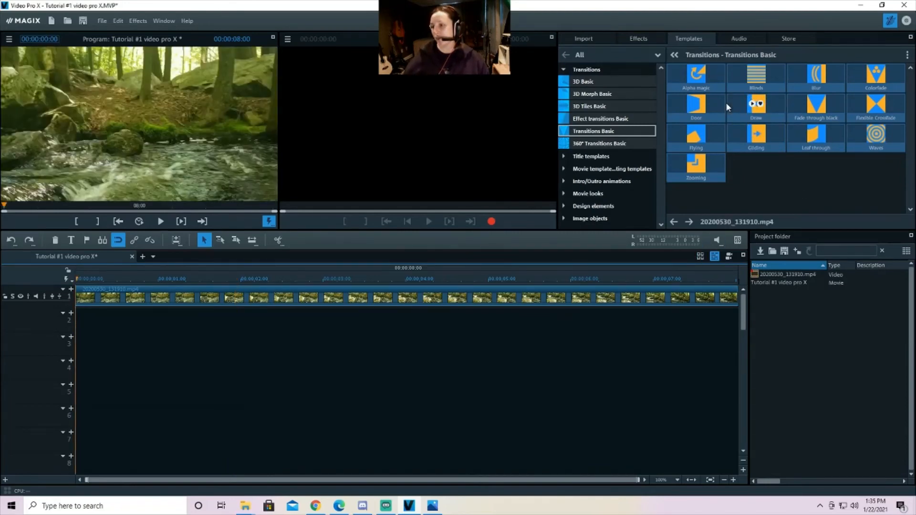
{"action": "mouse_move", "coordinate": [734, 82]}
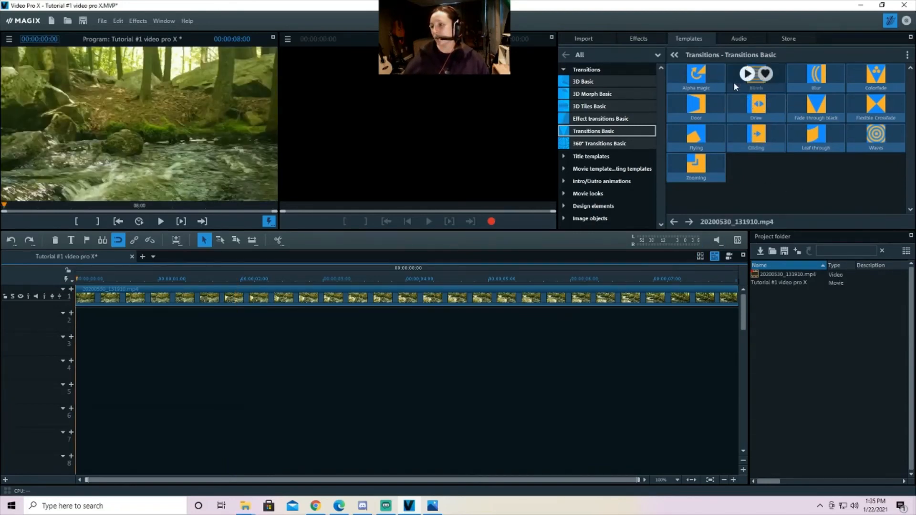
{"action": "left_click_drag", "start_coordinate": [750, 80], "coordinate": [91, 293]}
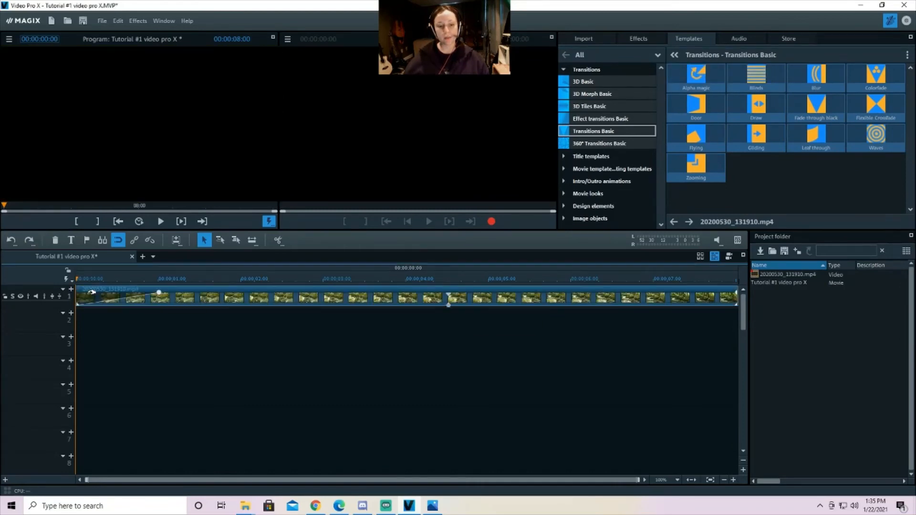
{"action": "left_click", "coordinate": [160, 222]}
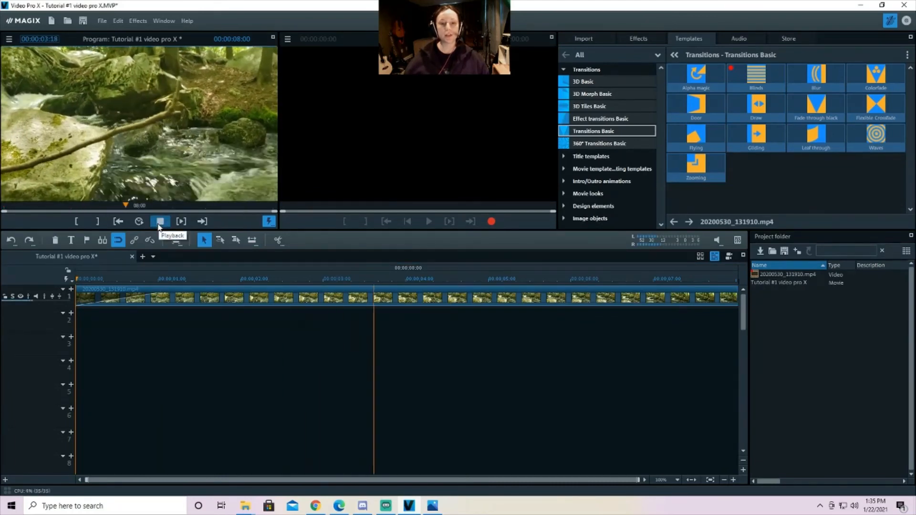
{"action": "left_click", "coordinate": [160, 222]}
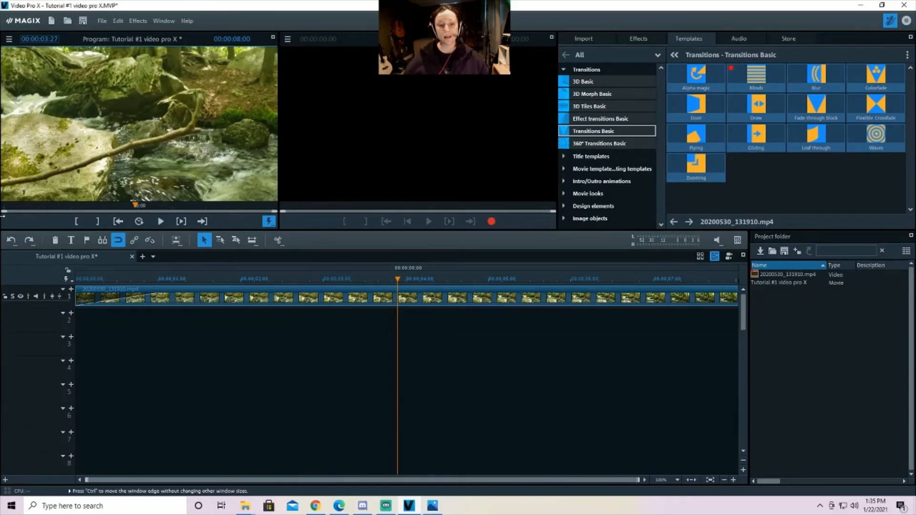
{"action": "left_click", "coordinate": [11, 240]}
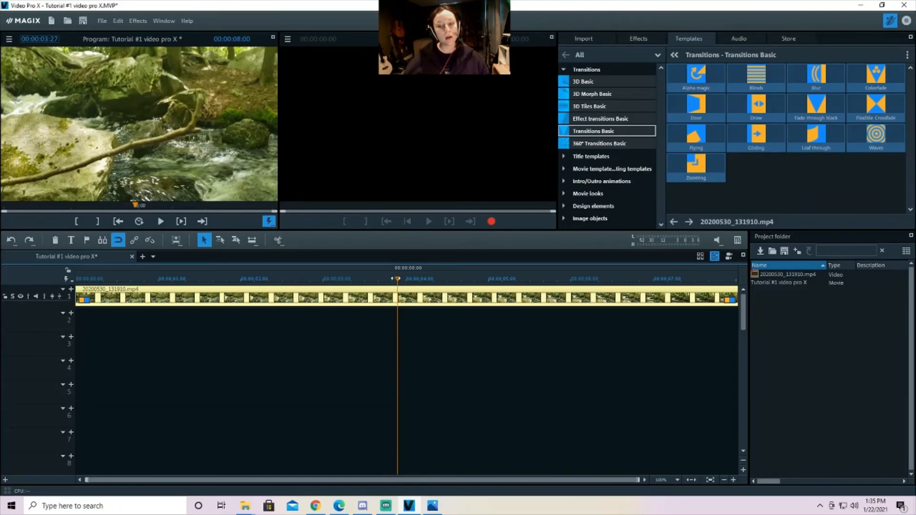
Apply the Fade in transition to the start of the clip and preview it from the beginning of the timeline
{"action": "left_click_drag", "start_coordinate": [394, 284], "coordinate": [77, 283]}
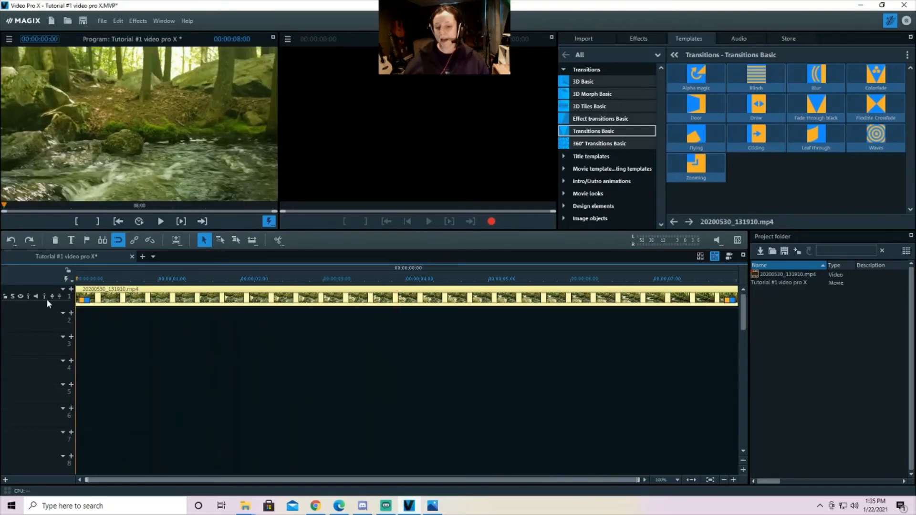
{"action": "left_click", "coordinate": [87, 301]}
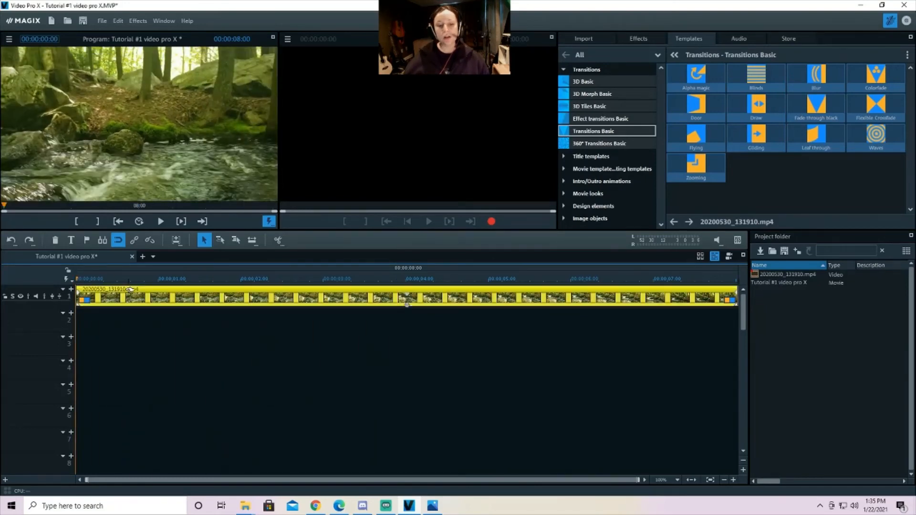
{"action": "left_click", "coordinate": [85, 303]}
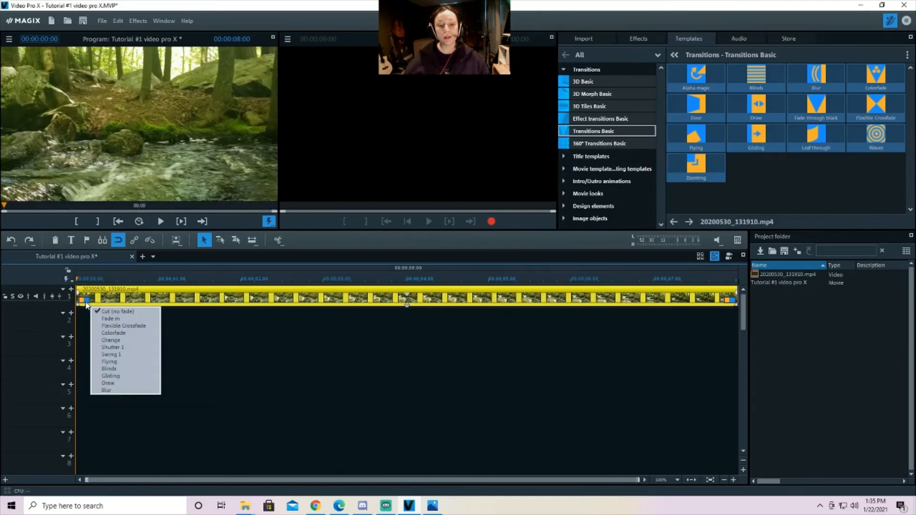
{"action": "left_click", "coordinate": [116, 318]}
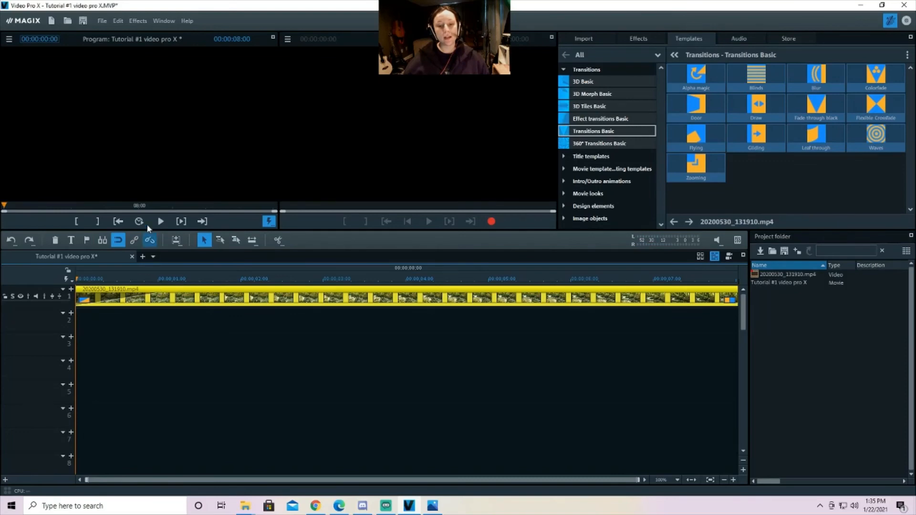
{"action": "left_click", "coordinate": [165, 223]}
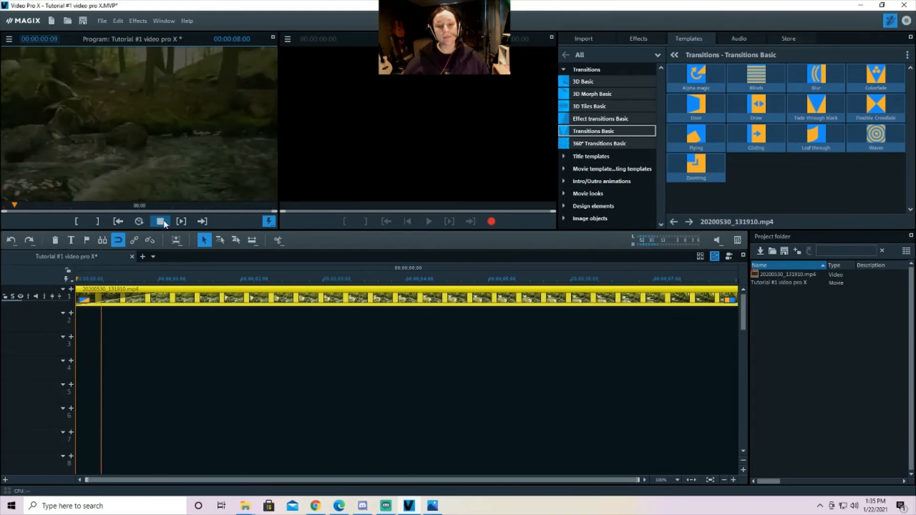
{"action": "left_click", "coordinate": [162, 222]}
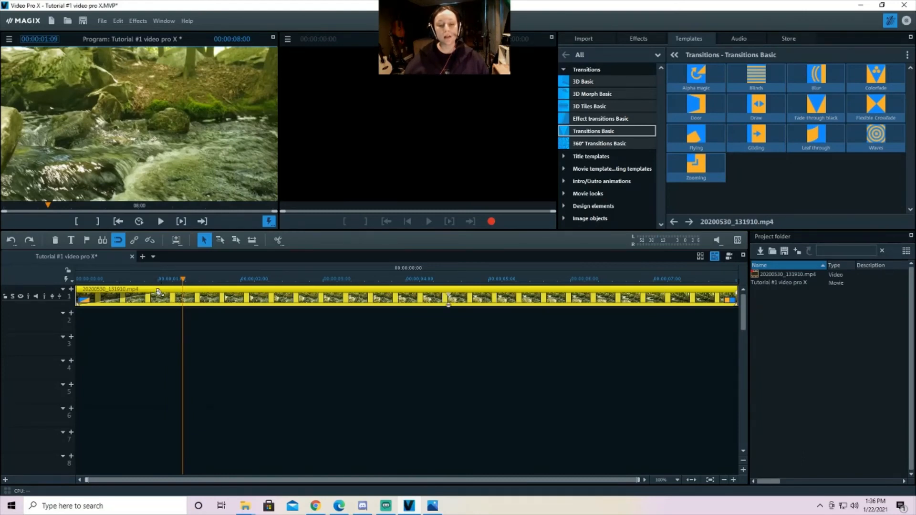
Lengthen the clip's fade-in so that it ends a little past the 2-second mark
{"action": "mouse_move", "coordinate": [161, 292]}
{"action": "left_mouse_down"}
{"action": "mouse_move", "coordinate": [187, 291]}
{"action": "mouse_move", "coordinate": [153, 293]}
{"action": "mouse_move", "coordinate": [162, 292]}
{"action": "left_mouse_up"}
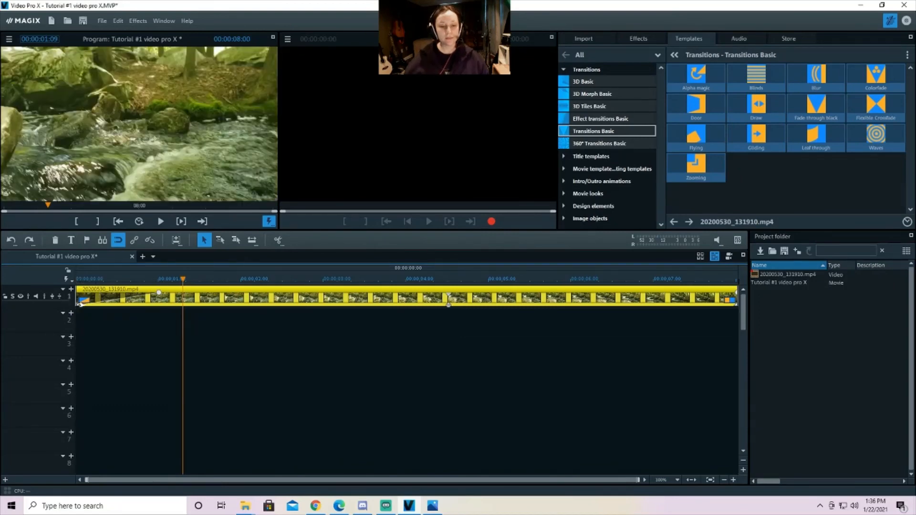
{"action": "mouse_move", "coordinate": [84, 305]}
{"action": "left_mouse_down"}
{"action": "mouse_move", "coordinate": [136, 303]}
{"action": "mouse_move", "coordinate": [77, 304]}
{"action": "left_mouse_up"}
{"action": "left_click_drag", "start_coordinate": [158, 291], "coordinate": [268, 293]}
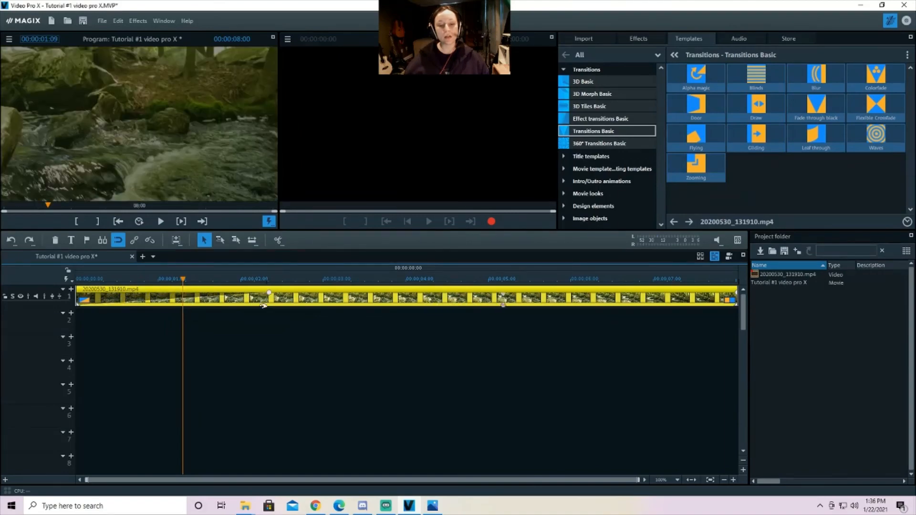
Play the clip from the beginning to preview the longer fade-in, stop, and move the playhead back to 00:00:02:12
{"action": "left_click_drag", "start_coordinate": [183, 279], "coordinate": [62, 279]}
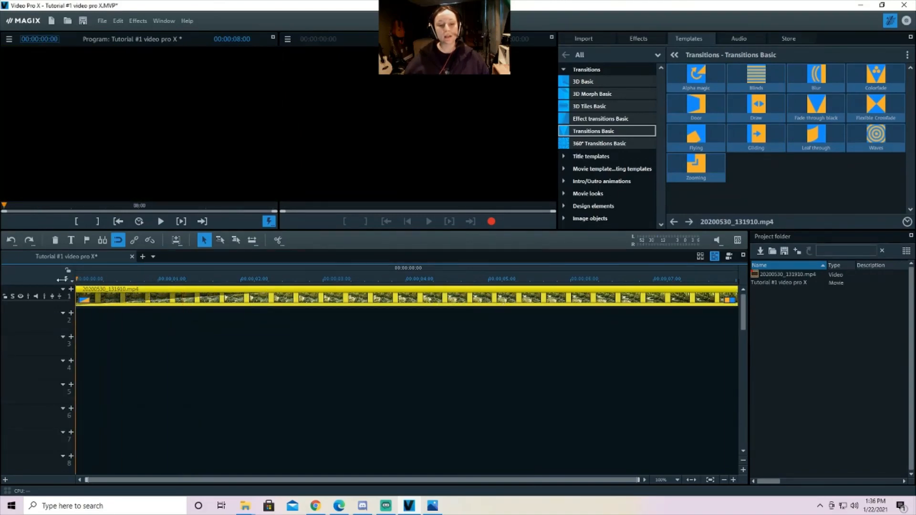
{"action": "left_click", "coordinate": [160, 222]}
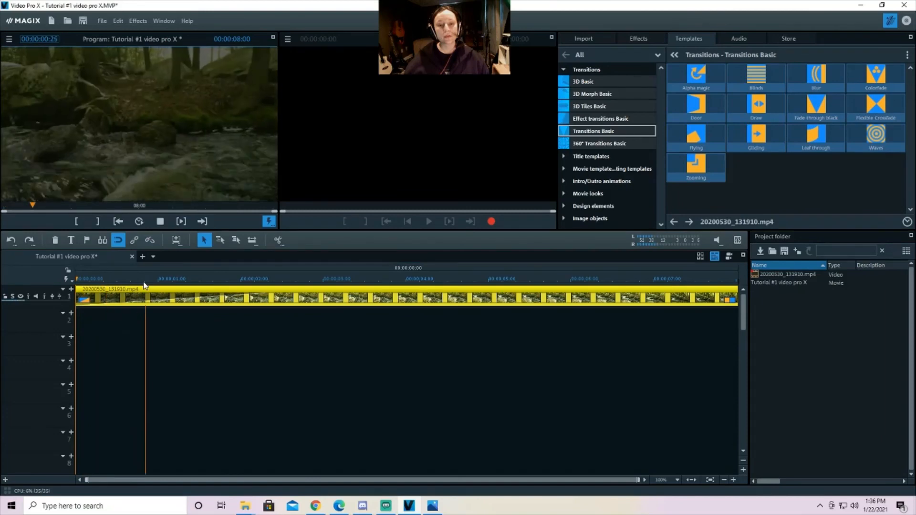
{"action": "left_click", "coordinate": [157, 221]}
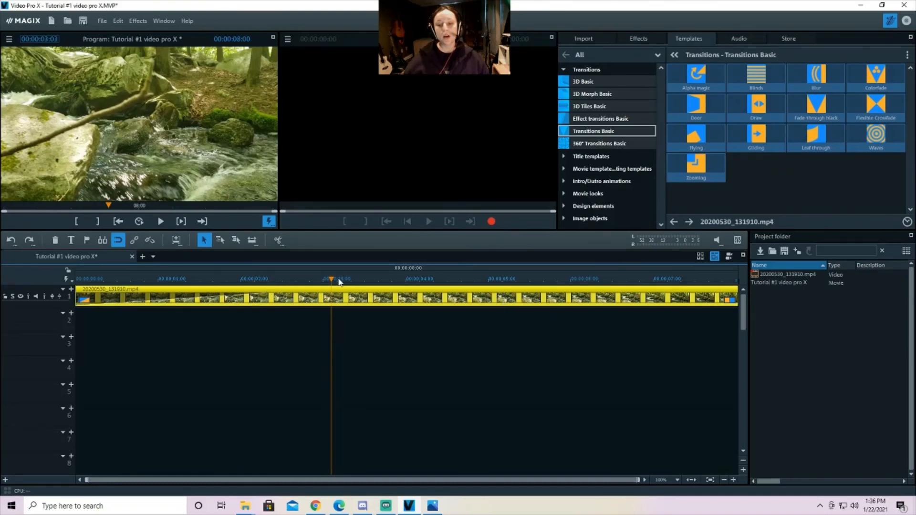
{"action": "left_click_drag", "start_coordinate": [339, 282], "coordinate": [276, 280]}
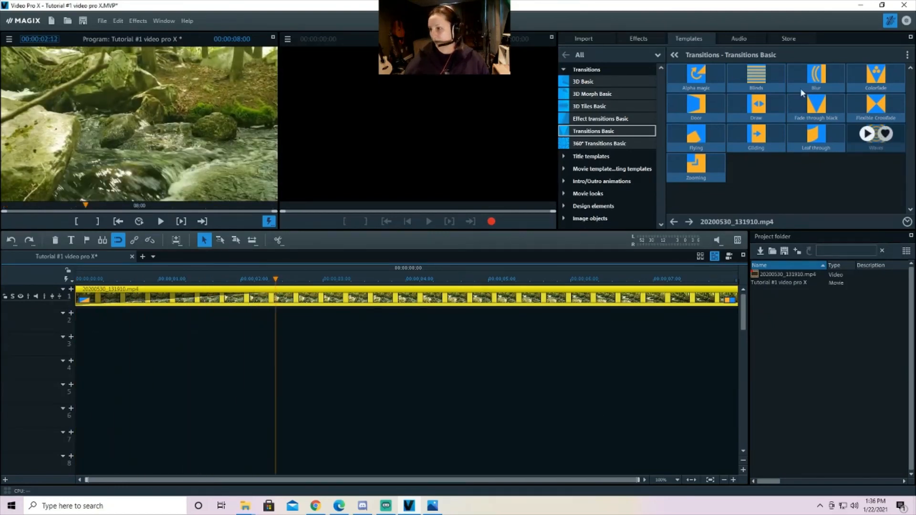
{"action": "mouse_move", "coordinate": [743, 79]}
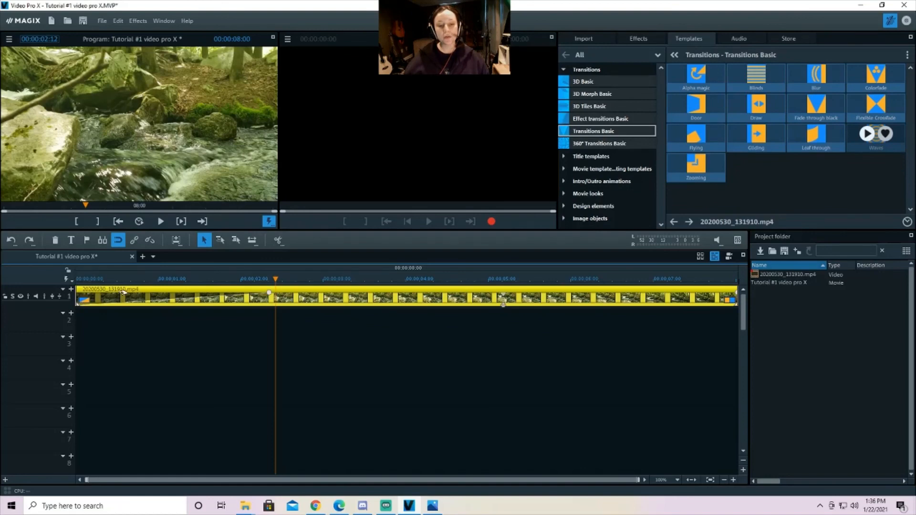